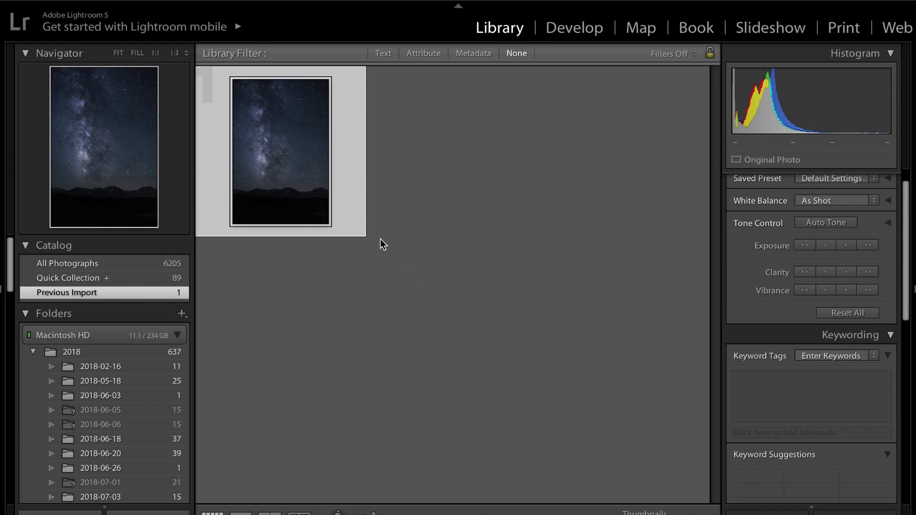
# Open the Milky Way thumbnail in Loupe view from the Library grid
pyautogui.doubleClick(301, 158)
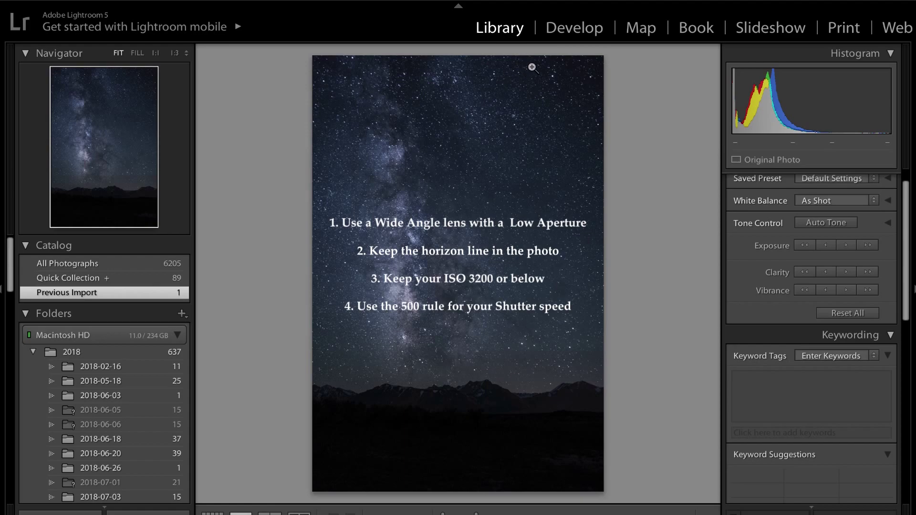
# In Develop, set Contrast +25, Temp −16 and Tint −30 for cool teal tones
pyautogui.click(579, 30)
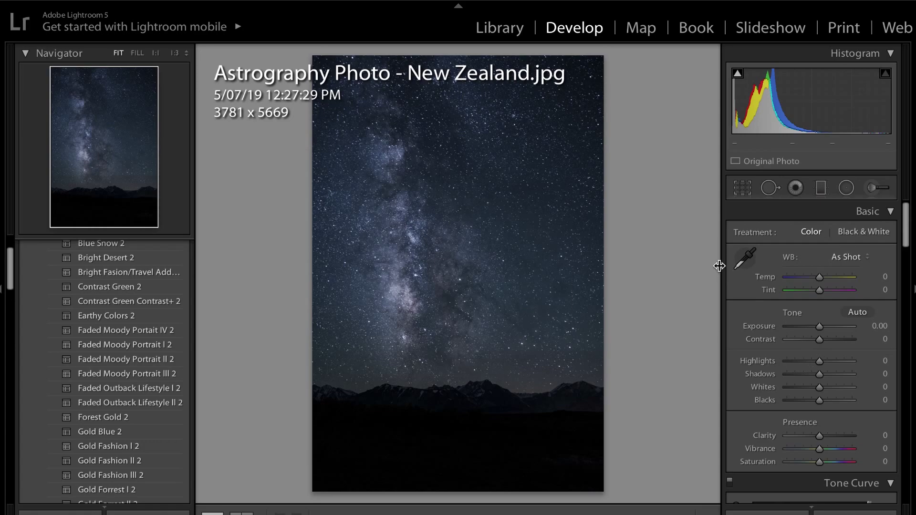
pyautogui.moveTo(719, 266); pyautogui.dragTo(651, 268)
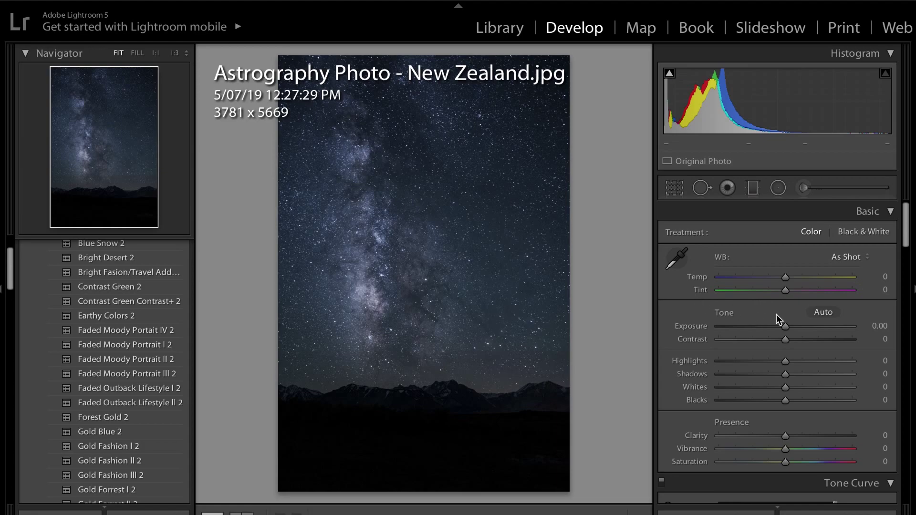
pyautogui.click(798, 340)
pyautogui.moveTo(800, 339); pyautogui.dragTo(802, 339)
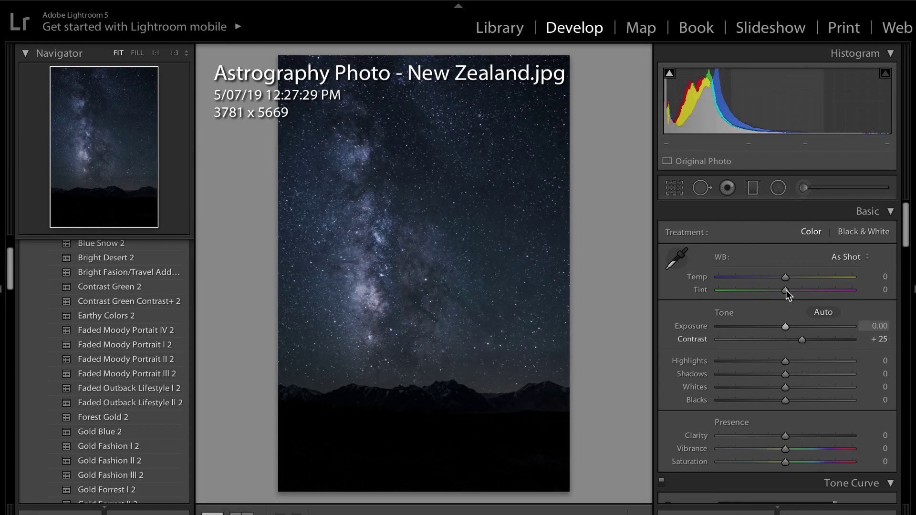
pyautogui.moveTo(785, 277); pyautogui.dragTo(765, 290)
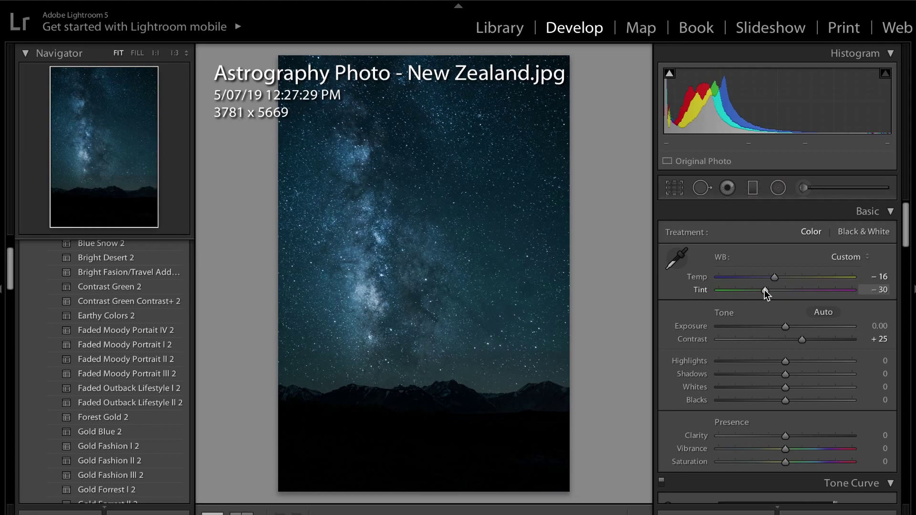
# Set Highlights −8, Shadows +28, Whites +24, Blacks −20, Clarity +18, Vibrance −4, Saturation +4
pyautogui.click(779, 361)
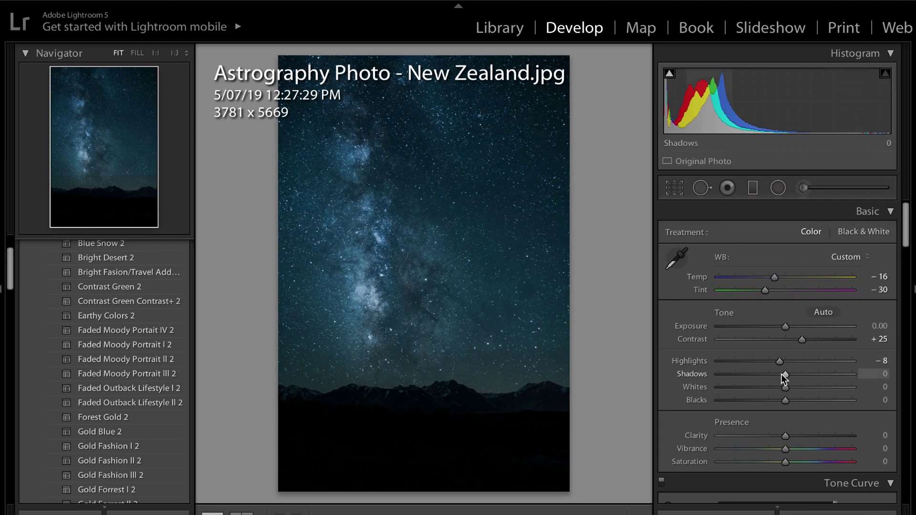
pyautogui.moveTo(785, 376); pyautogui.dragTo(772, 400)
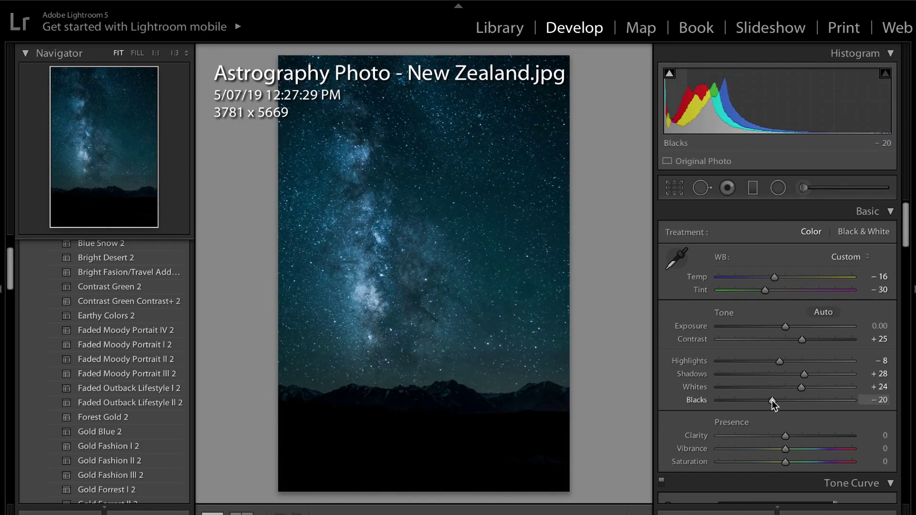
pyautogui.scroll(-3, 780, 414)
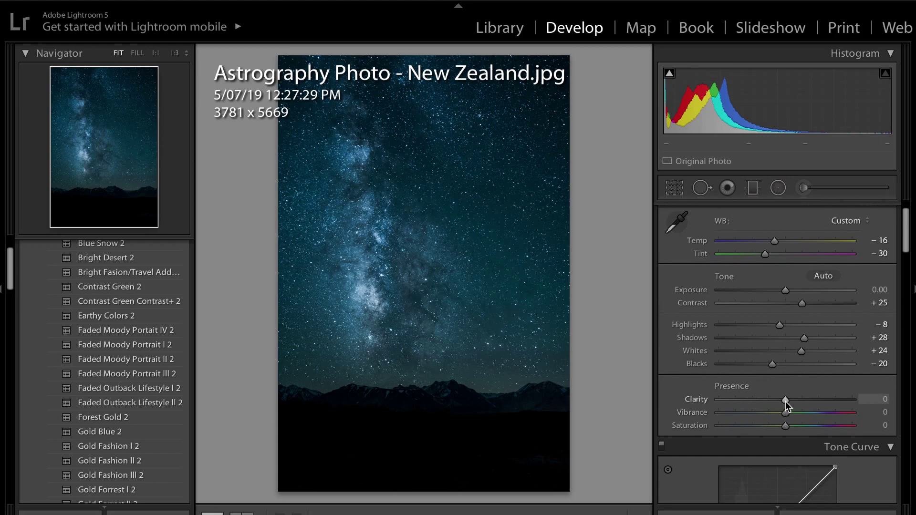
pyautogui.moveTo(786, 402)
pyautogui.mouseDown()
pyautogui.moveTo(797, 403)
pyautogui.moveTo(783, 411)
pyautogui.mouseUp()
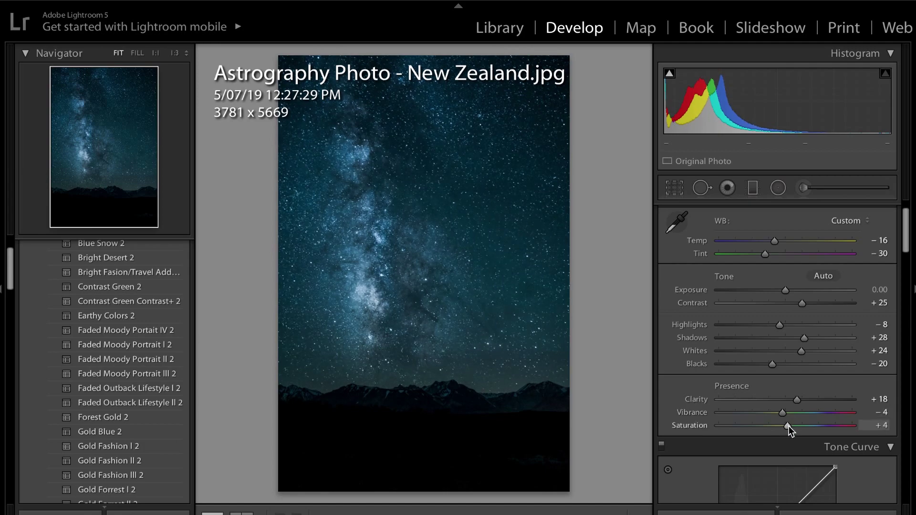
pyautogui.scroll(-2, 759, 374)
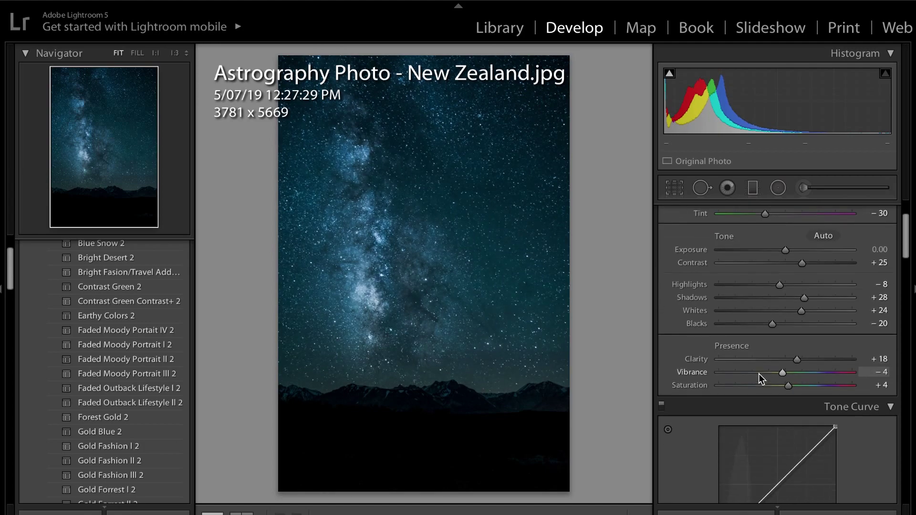
# Check before/after, then shape a gentle S tone curve darkening shadows and brightening highlights
pyautogui.click(241, 511)
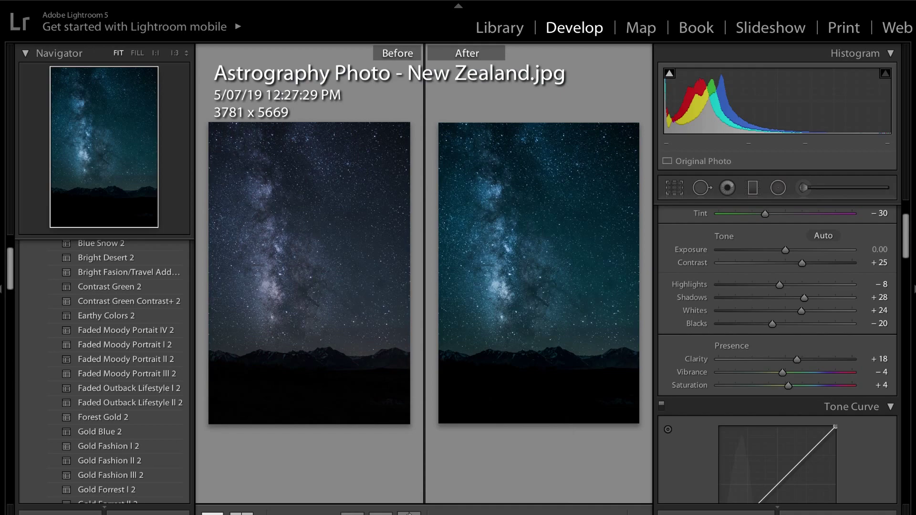
pyautogui.press('y')
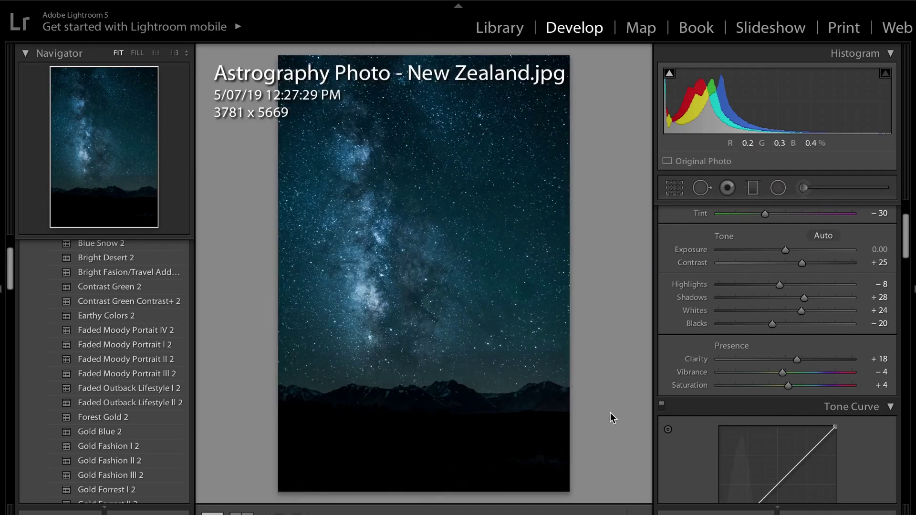
pyautogui.scroll(-5, 852, 379)
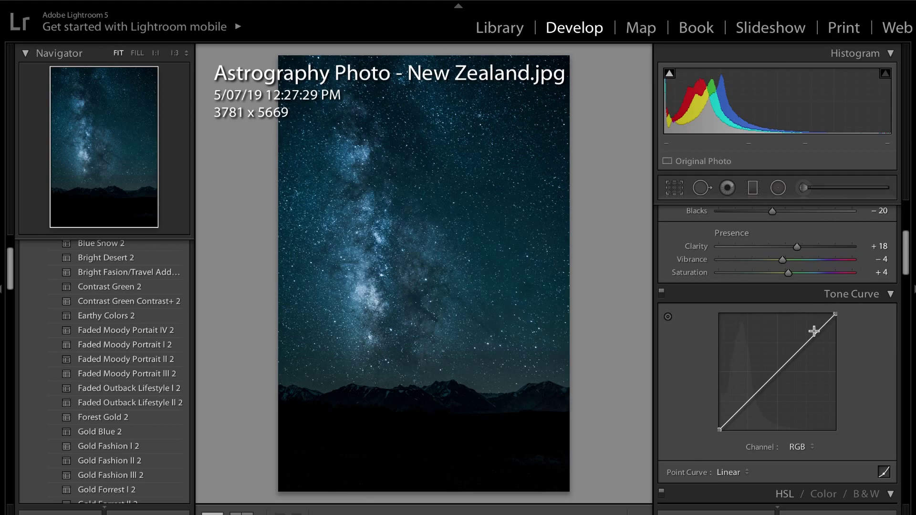
pyautogui.click(751, 398)
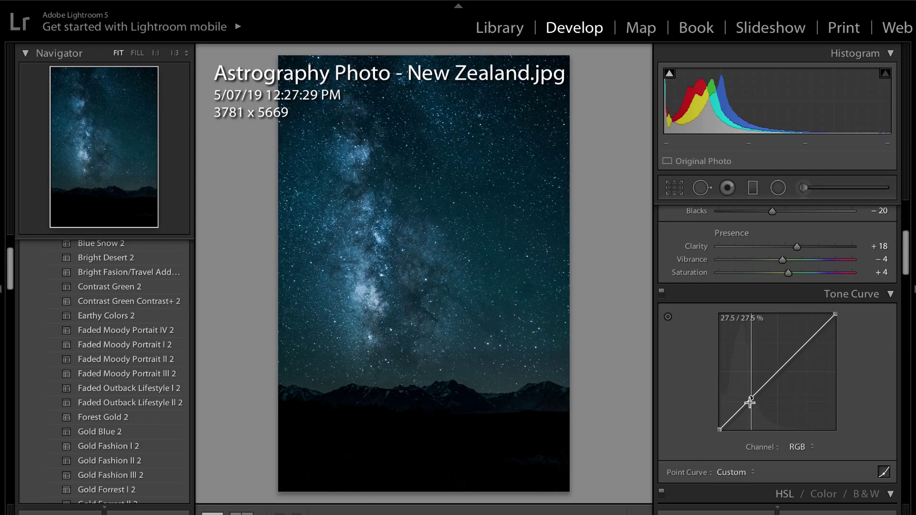
pyautogui.click(781, 369)
pyautogui.click(807, 344)
pyautogui.moveTo(752, 398); pyautogui.dragTo(751, 400)
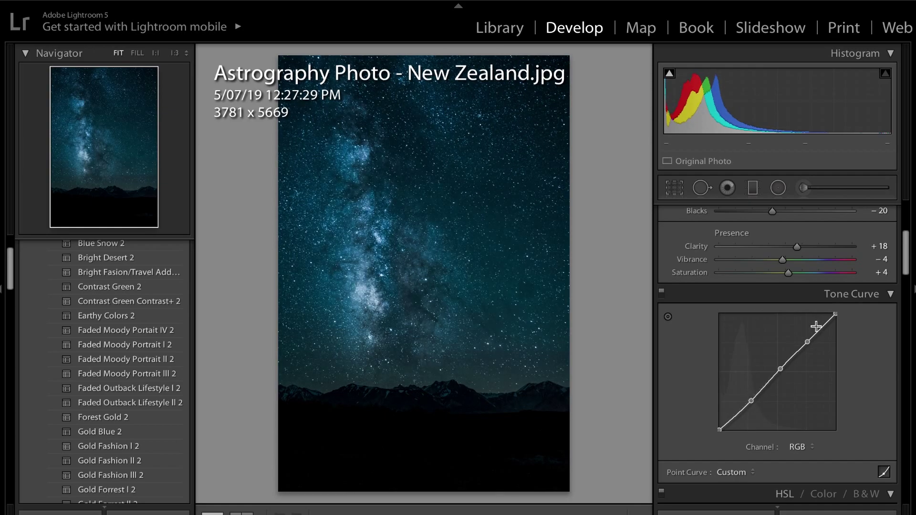
pyautogui.moveTo(807, 341); pyautogui.dragTo(805, 338)
# Sharpen with Amount 24, Radius 1.0, Detail 25 and Masking 38, previewing the mask
pyautogui.scroll(-15, 711, 429)
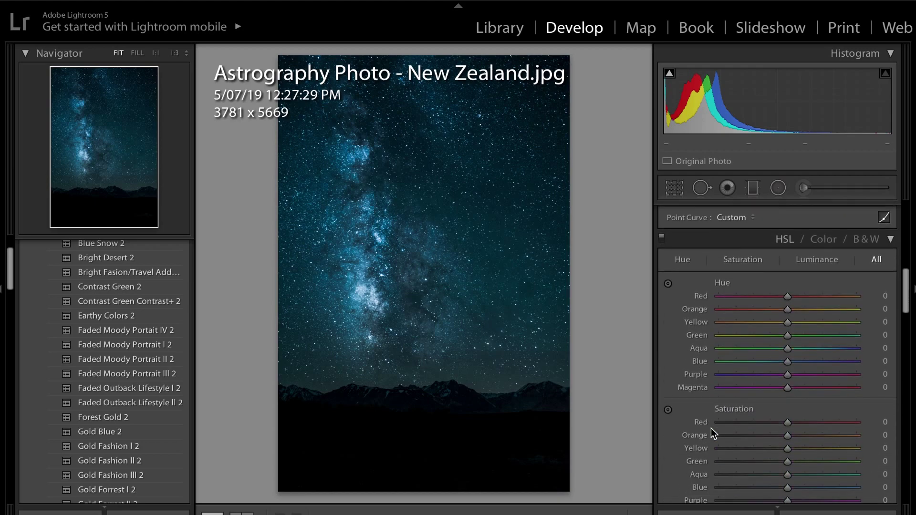
pyautogui.scroll(-3, 711, 428)
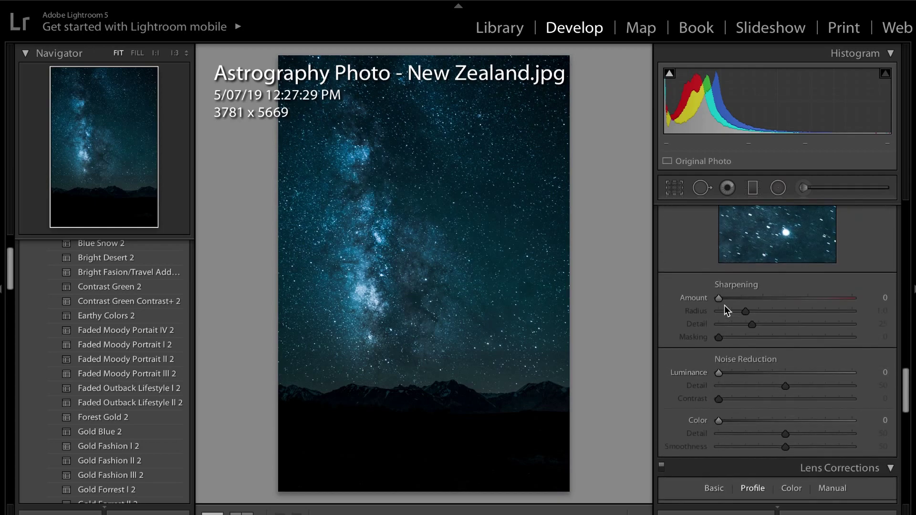
pyautogui.moveTo(721, 296); pyautogui.dragTo(740, 300)
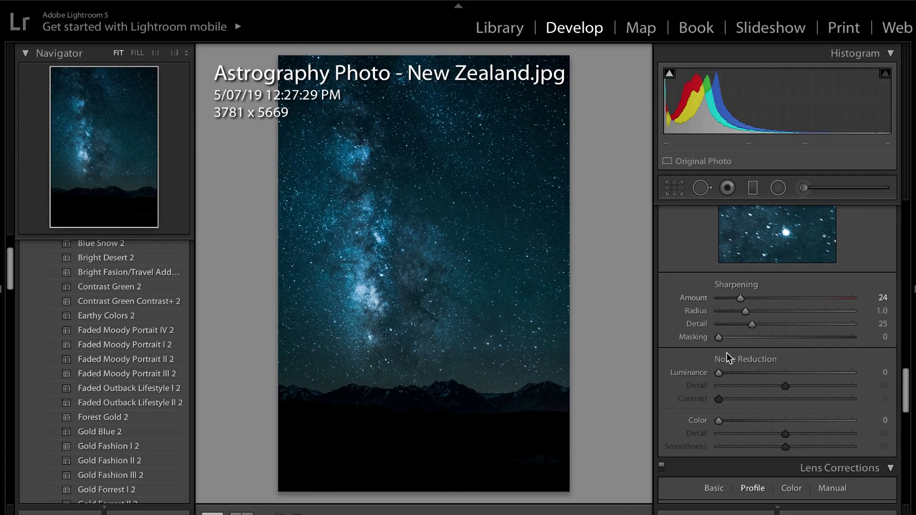
pyautogui.press('alt')
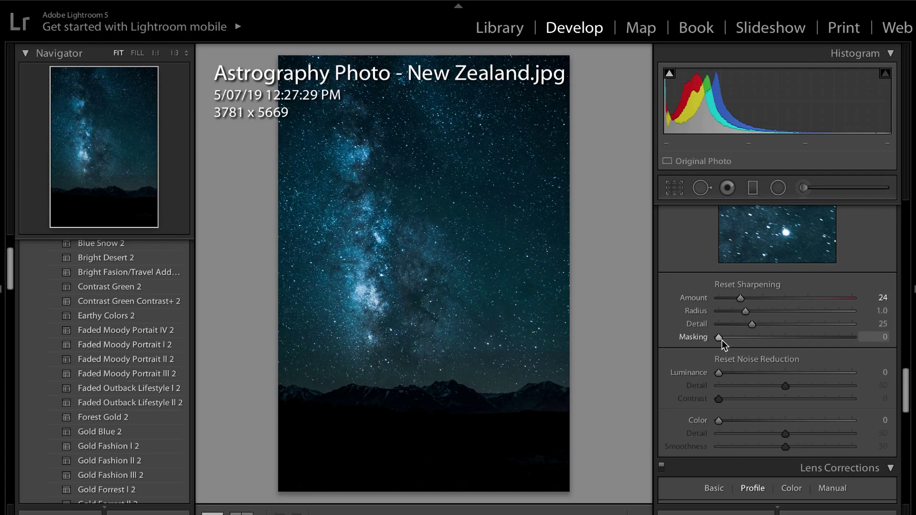
pyautogui.moveTo(722, 340); pyautogui.dragTo(768, 336)
pyautogui.press('alt')
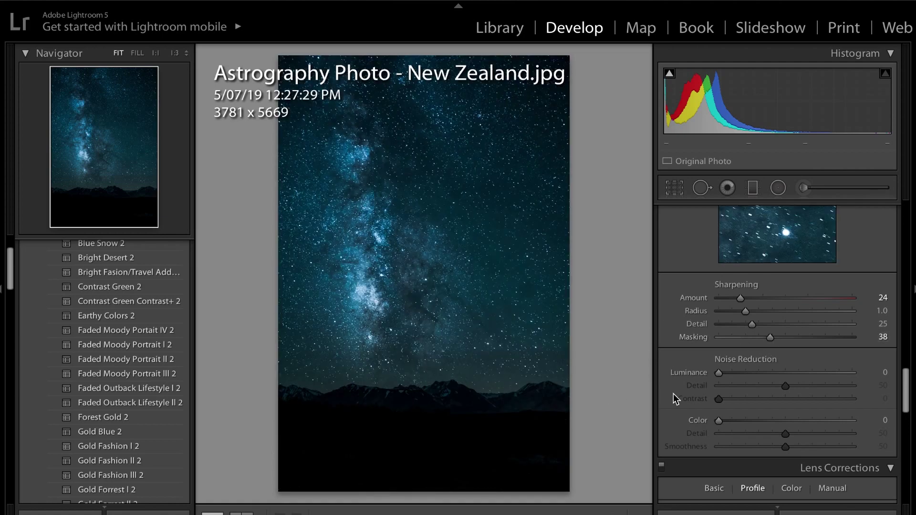
pyautogui.scroll(10, 791, 414)
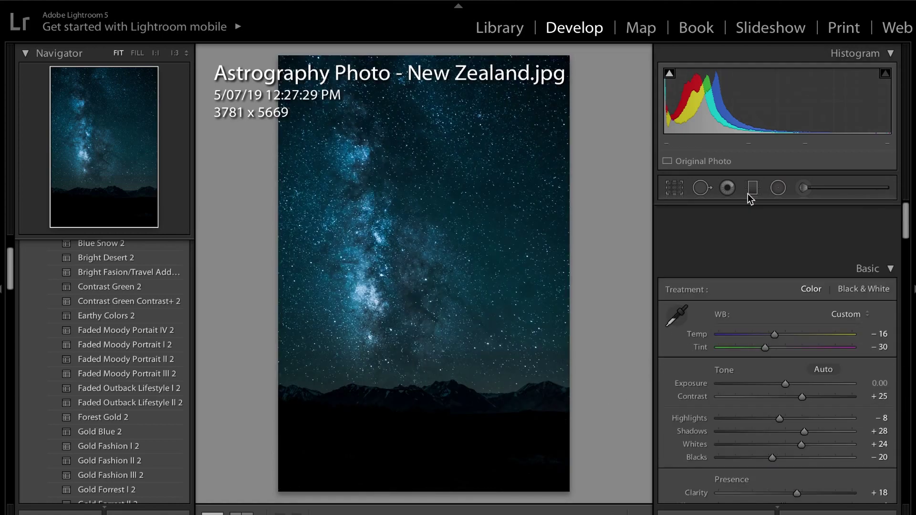
# Set up the Adjustment Brush with Shadows −20, size 9.5 and flow 48
pyautogui.click(802, 188)
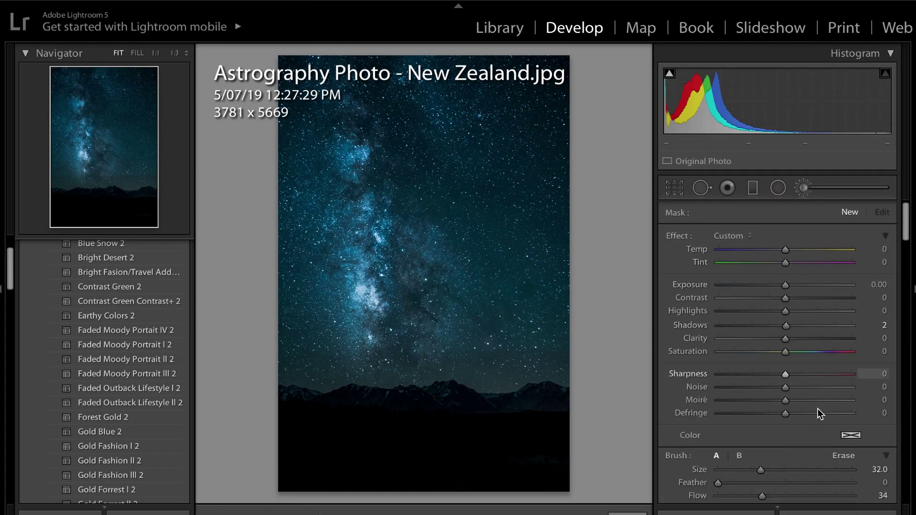
pyautogui.scroll(-3, 778, 365)
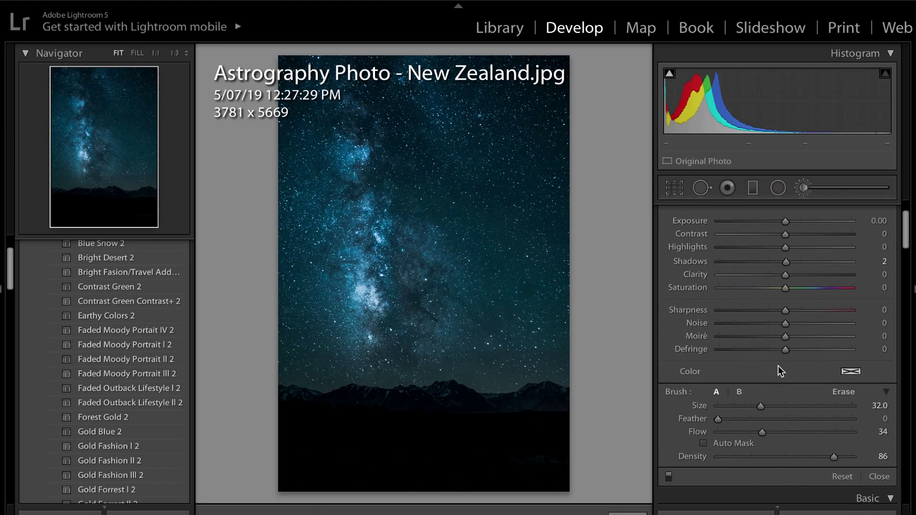
pyautogui.scroll(2, 778, 366)
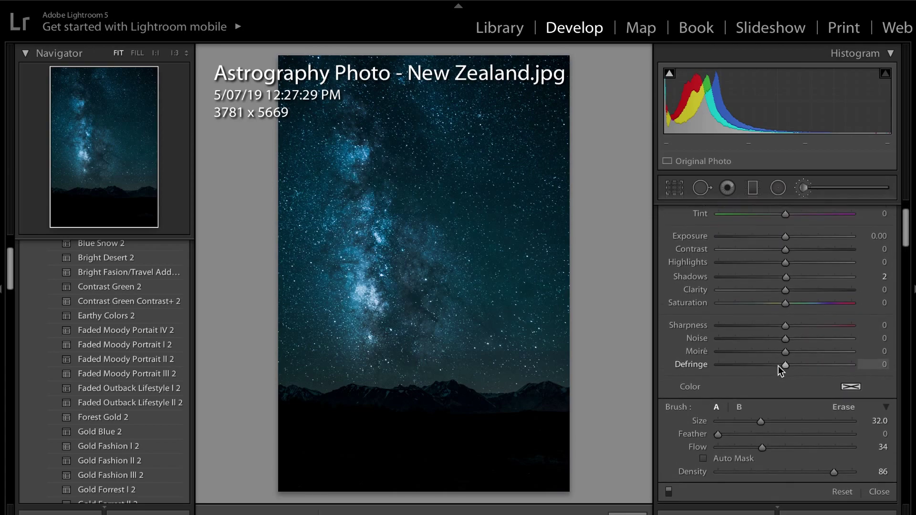
pyautogui.scroll(1, 765, 339)
pyautogui.moveTo(786, 324); pyautogui.dragTo(772, 325)
pyautogui.scroll(-3, 772, 325)
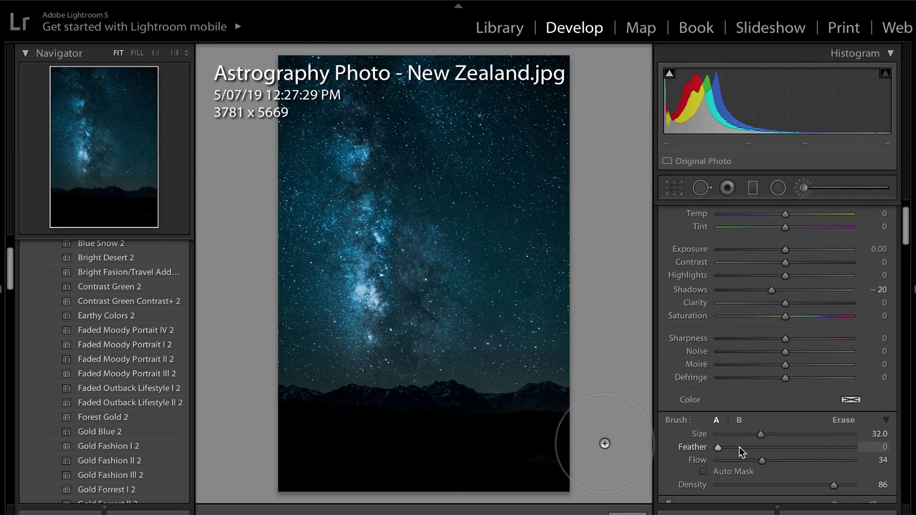
pyautogui.click(731, 402)
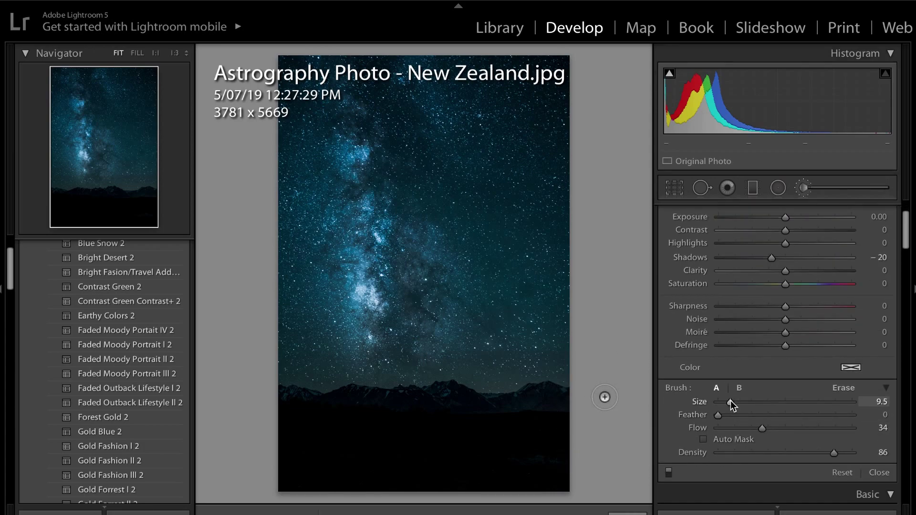
pyautogui.moveTo(761, 431); pyautogui.dragTo(791, 434)
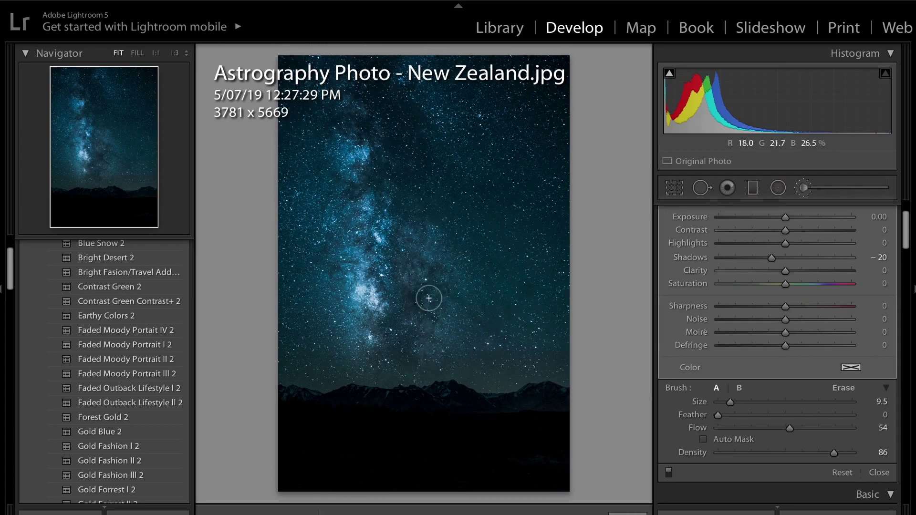
# Dab the darkening brush on the sky, then close the brush back to Basic
pyautogui.click(410, 341)
pyautogui.press('k')
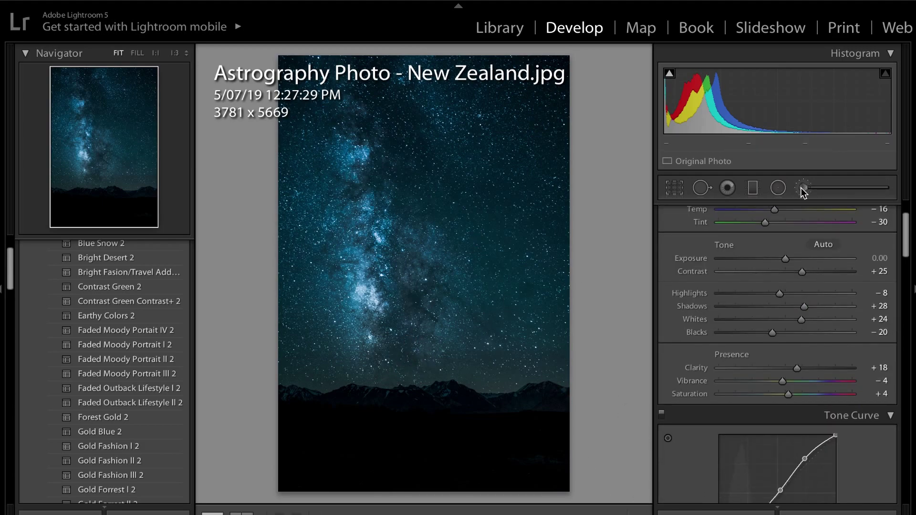
pyautogui.scroll(3, 801, 279)
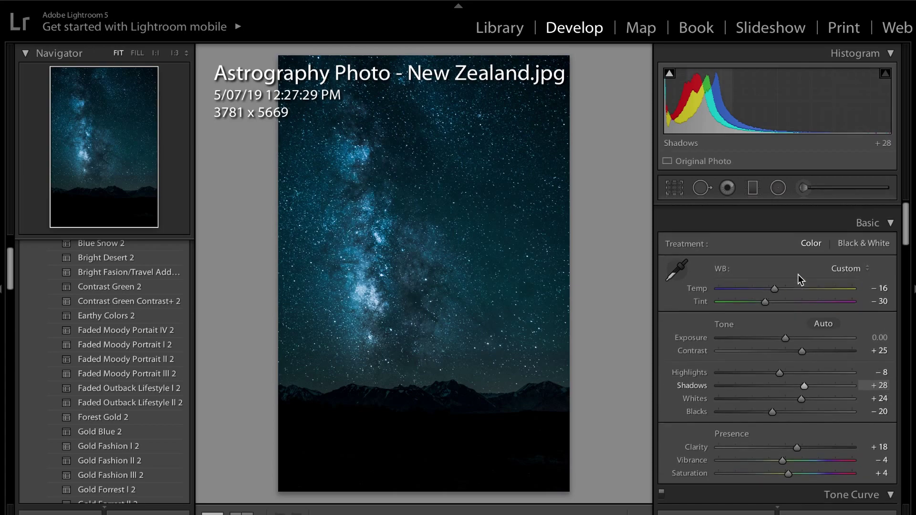
# Start a new brush mask with Flow 14 and edit pins hidden
pyautogui.click(804, 191)
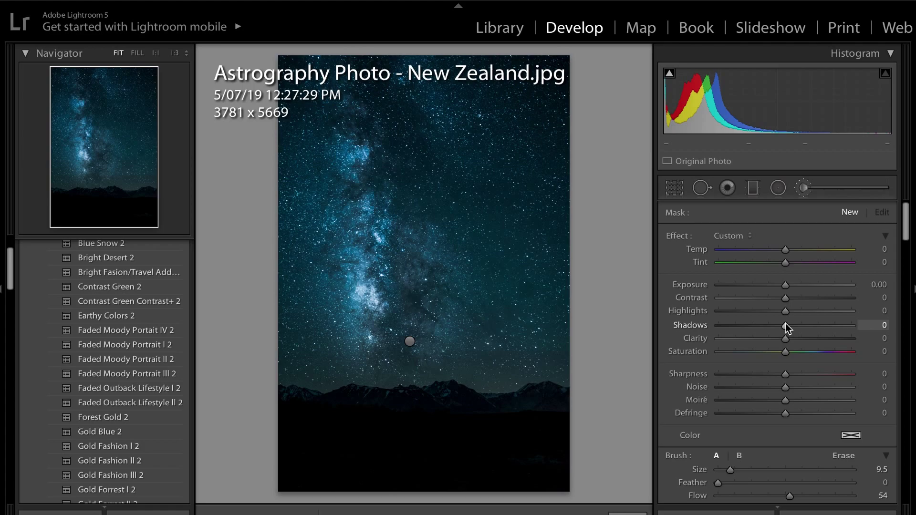
pyautogui.scroll(-1, 769, 481)
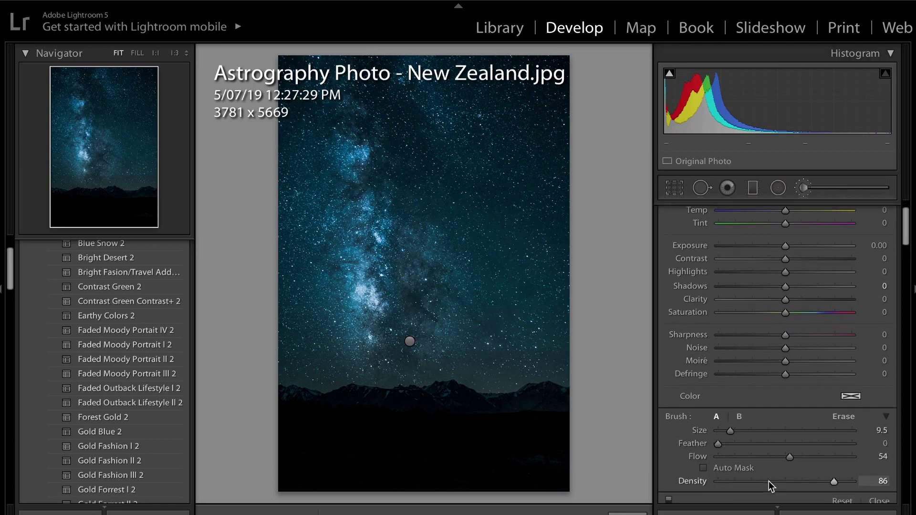
pyautogui.click(742, 456)
pyautogui.moveTo(739, 454); pyautogui.dragTo(735, 454)
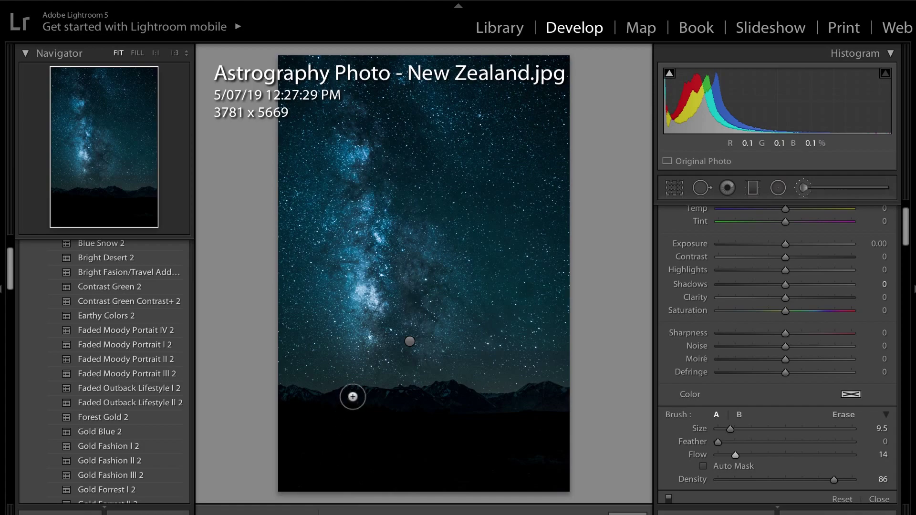
pyautogui.scroll(10, 412, 273)
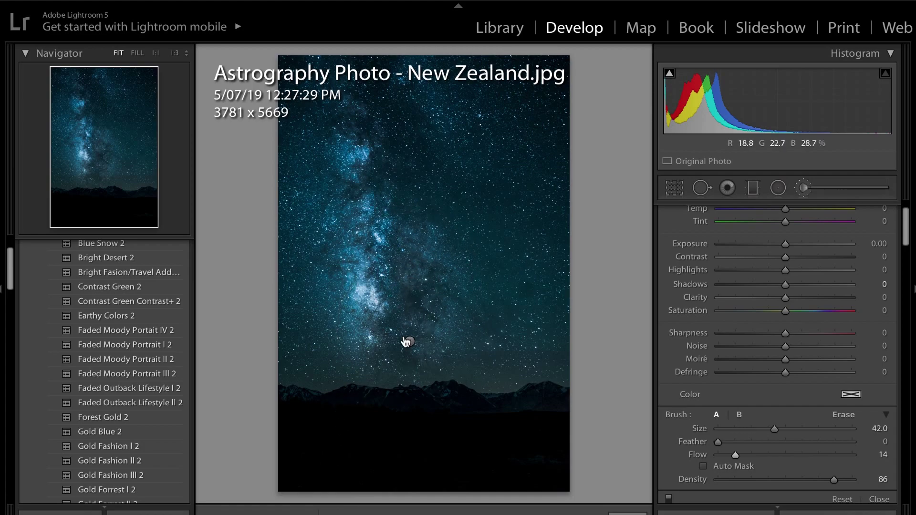
pyautogui.press('h')
# Paint the mask along the Milky Way band, erasing spill at its left edge
pyautogui.moveTo(375, 204)
pyautogui.mouseDown()
pyautogui.moveTo(368, 194)
pyautogui.moveTo(389, 337)
pyautogui.moveTo(368, 164)
pyautogui.moveTo(401, 313)
pyautogui.mouseUp()
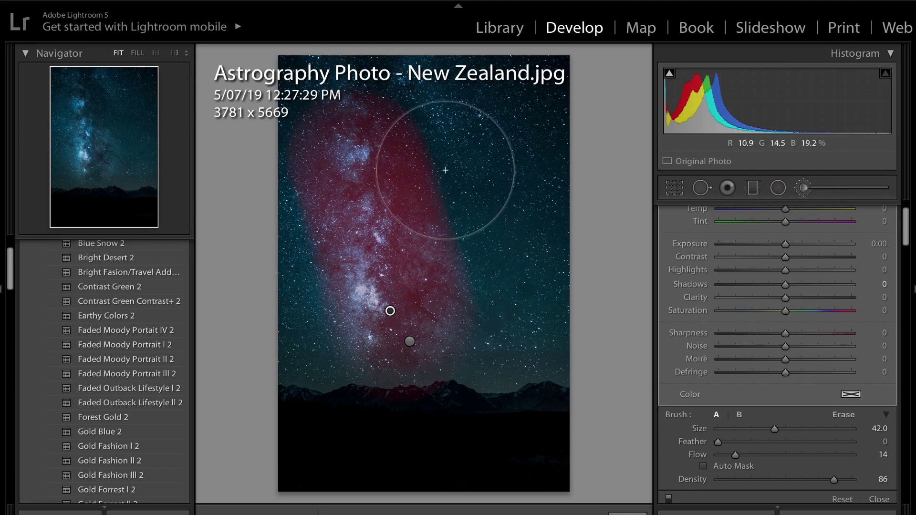
pyautogui.press('alt')
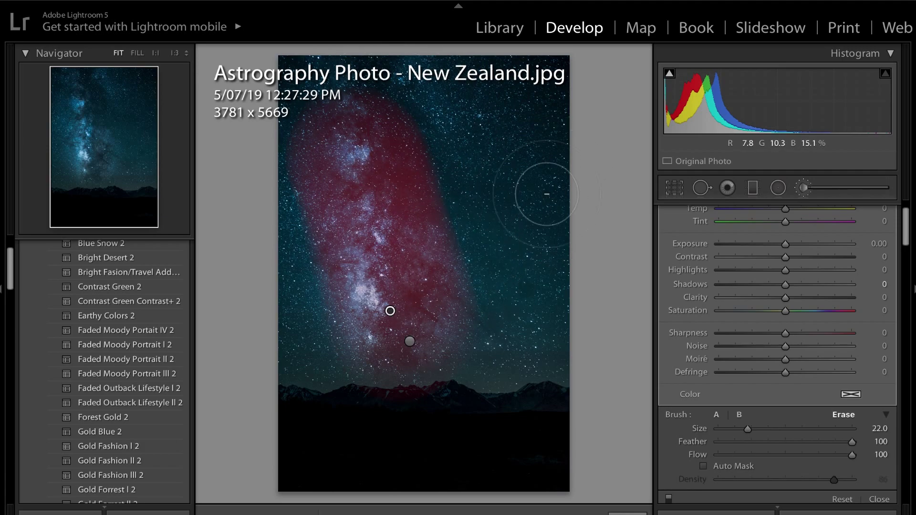
pyautogui.moveTo(372, 76)
pyautogui.mouseDown()
pyautogui.moveTo(308, 107)
pyautogui.moveTo(272, 154)
pyautogui.moveTo(265, 249)
pyautogui.moveTo(263, 190)
pyautogui.moveTo(287, 339)
pyautogui.mouseUp()
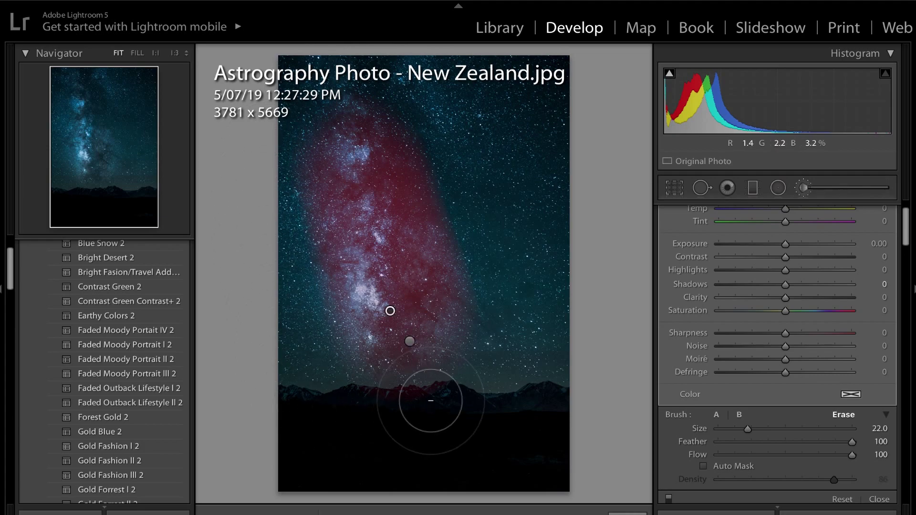
pyautogui.moveTo(411, 254)
pyautogui.mouseDown()
pyautogui.moveTo(356, 130)
pyautogui.moveTo(364, 159)
pyautogui.mouseUp()
pyautogui.press('alt')
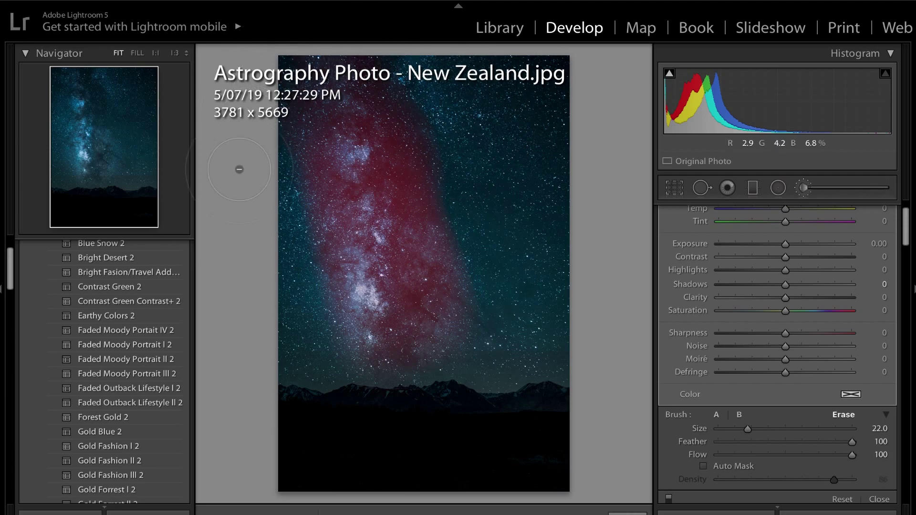
# Give the mask Exposure 0.47, Contrast 15 and Highlights 14
pyautogui.scroll(1, 760, 319)
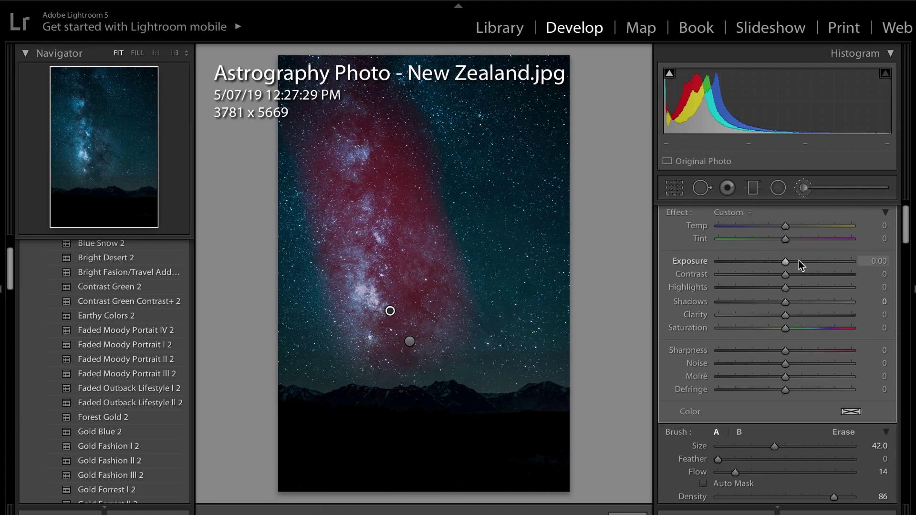
pyautogui.moveTo(798, 260); pyautogui.dragTo(792, 260)
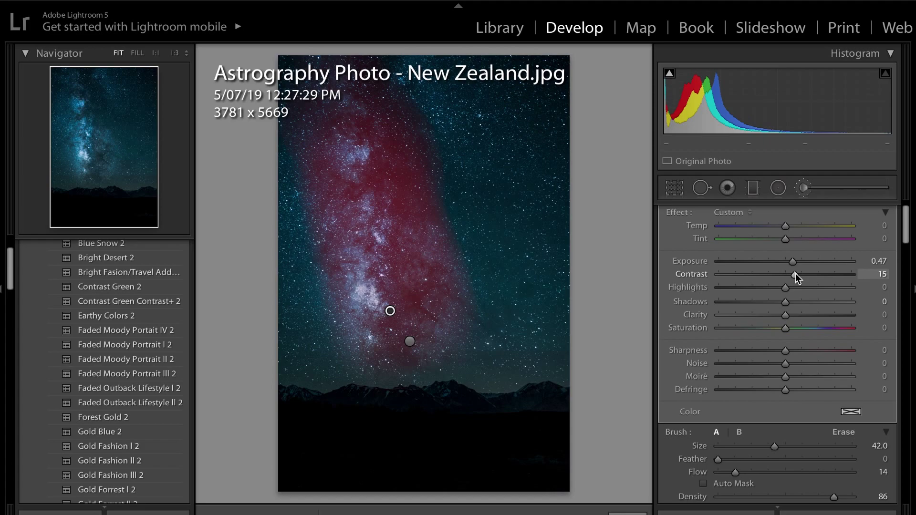
pyautogui.moveTo(792, 290); pyautogui.dragTo(794, 315)
# Tint the Milky Way mask peach with hue 27 and saturation 22%
pyautogui.scroll(-1, 784, 362)
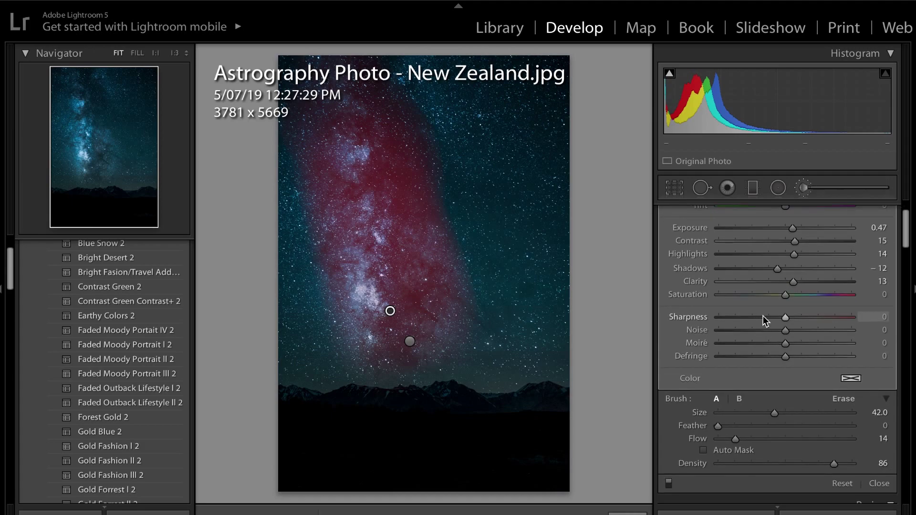
pyautogui.click(850, 379)
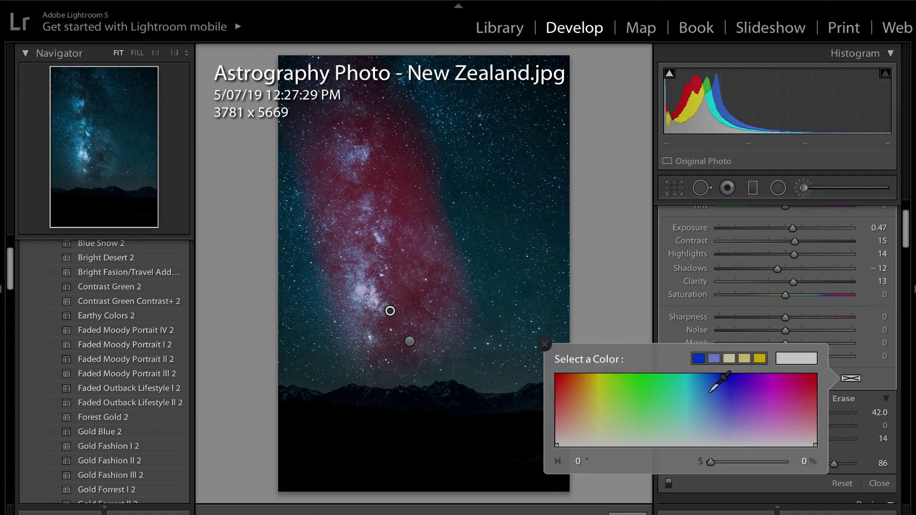
pyautogui.click(571, 430)
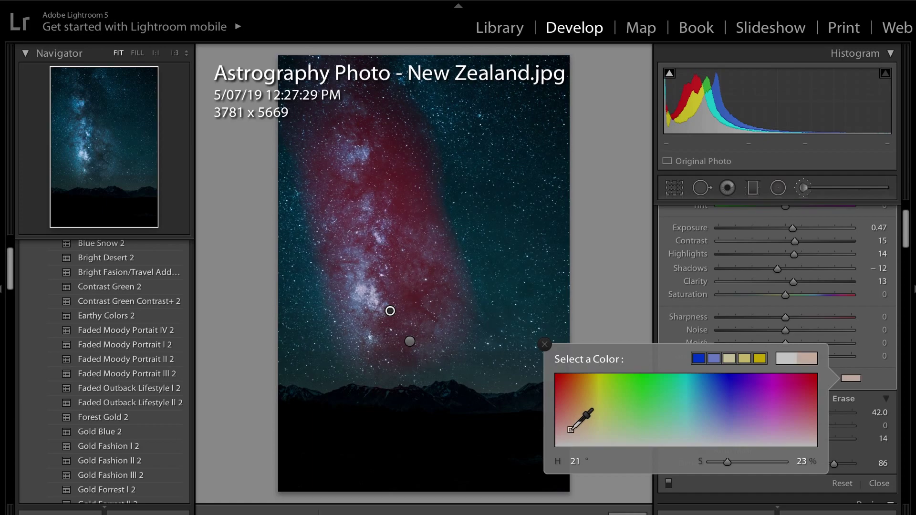
pyautogui.click(568, 428)
pyautogui.click(572, 432)
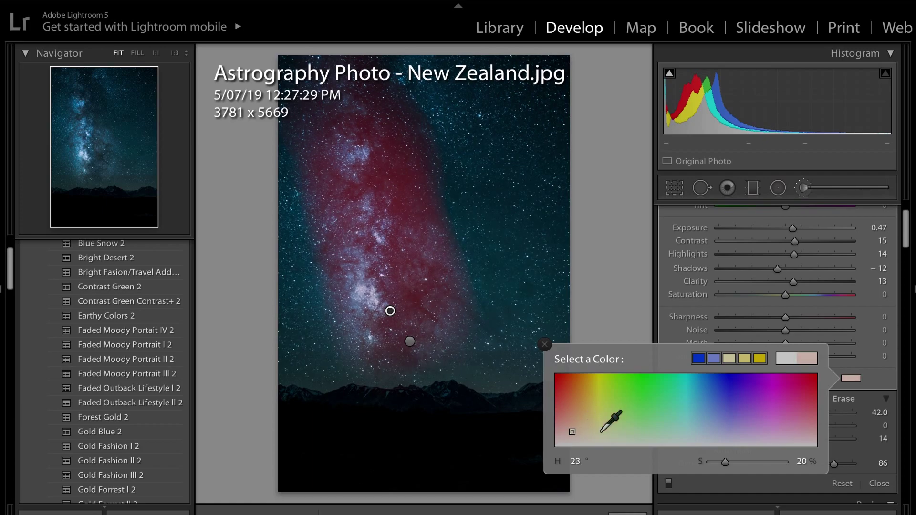
pyautogui.click(768, 431)
pyautogui.click(792, 431)
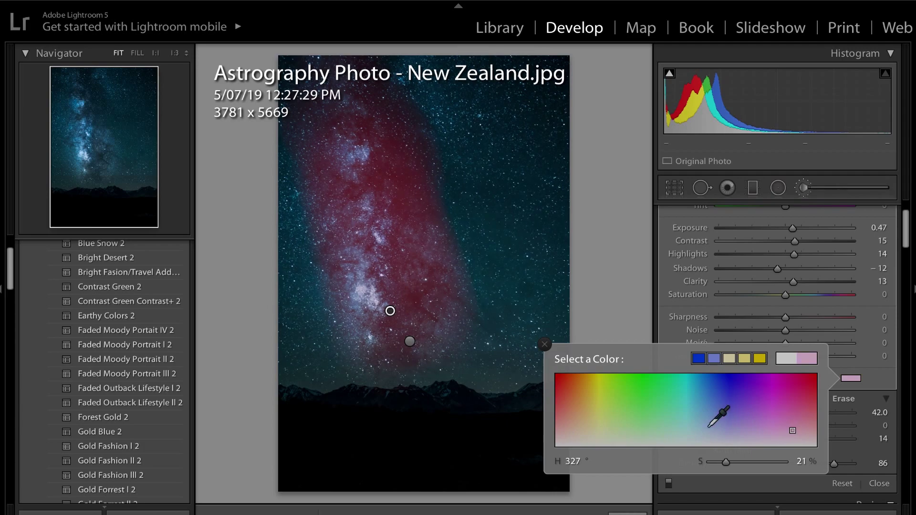
pyautogui.click(575, 430)
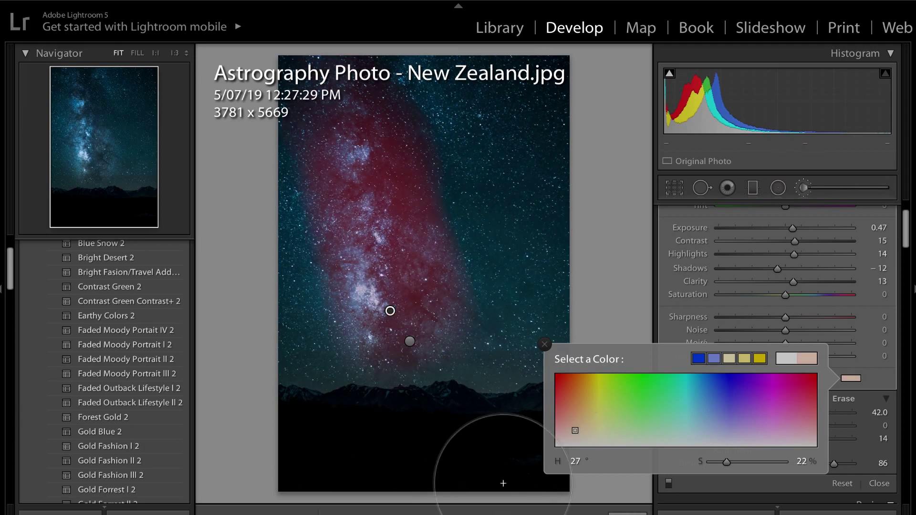
pyautogui.click(544, 344)
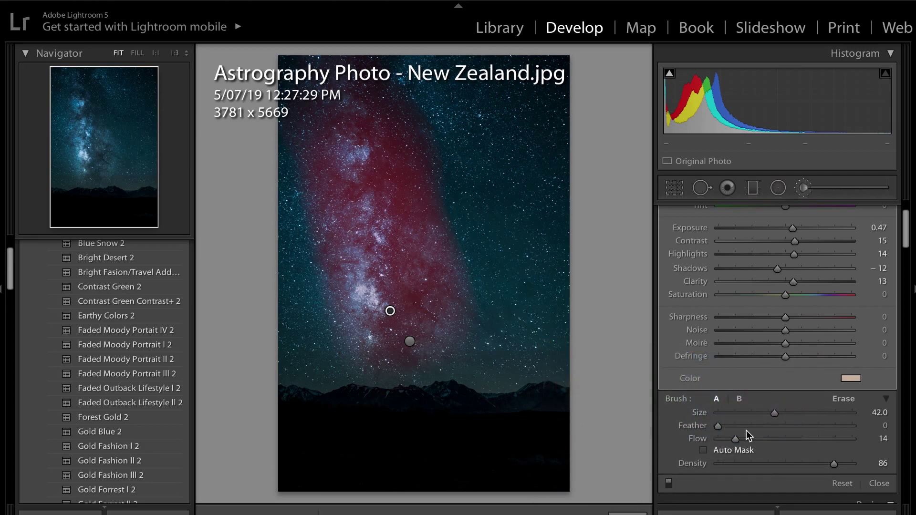
# Close the Adjustment Brush, compare before/after, then view the edited photo alone
pyautogui.scroll(-2, 746, 430)
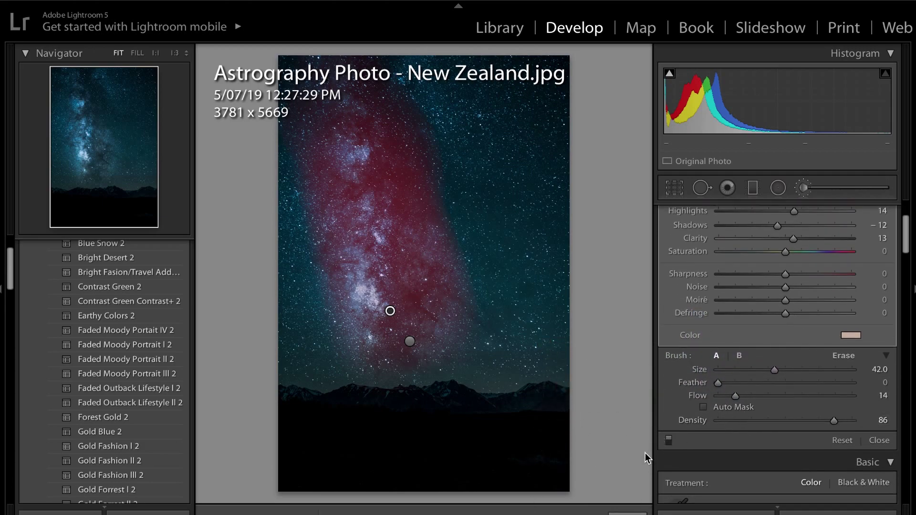
pyautogui.click(628, 513)
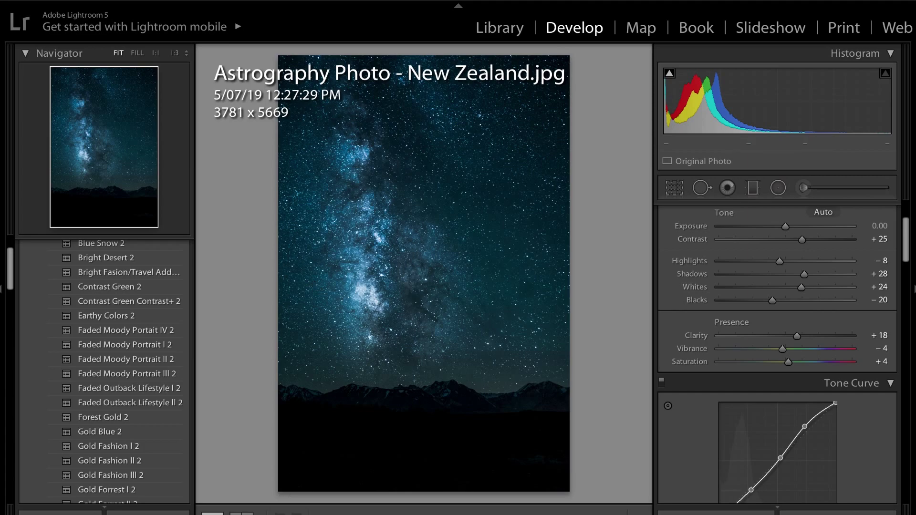
pyautogui.click(241, 512)
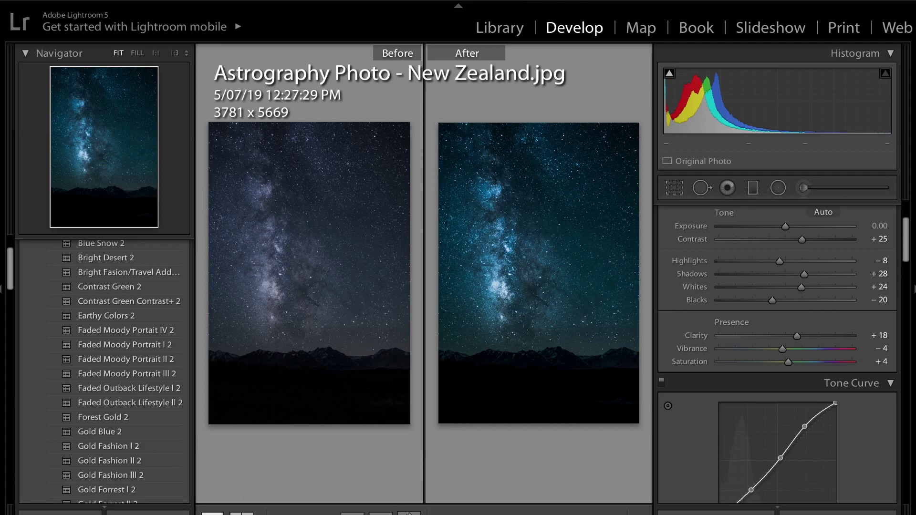
pyautogui.press('y')
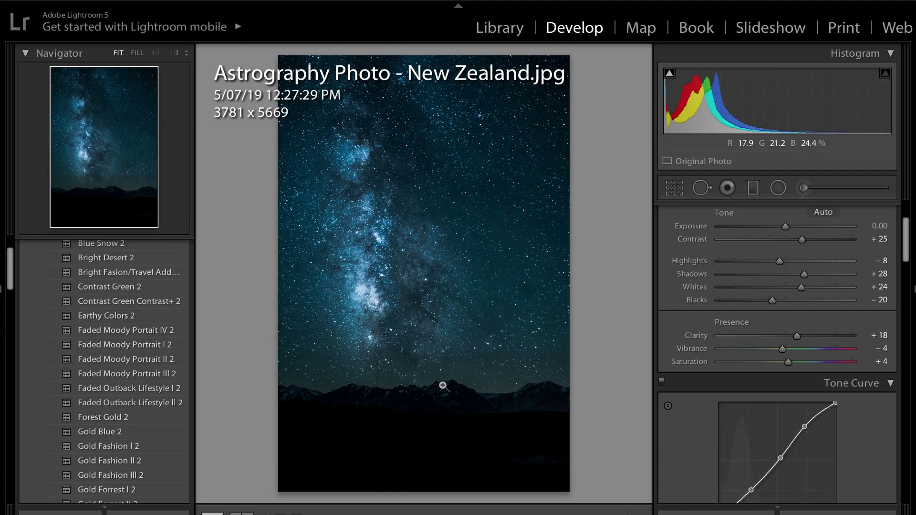
# In HSL Hue, shift Aqua +6, Blue −10, Purple −11 and Magenta −10
pyautogui.scroll(-10, 731, 318)
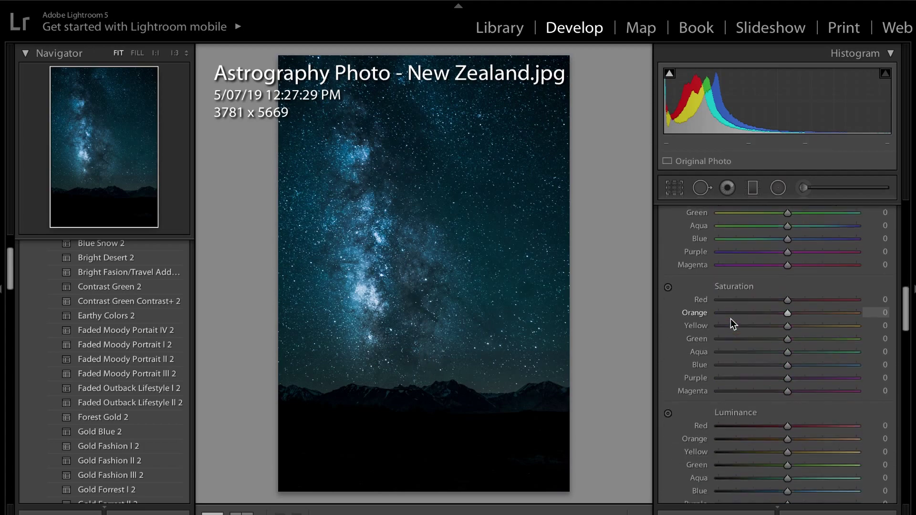
pyautogui.scroll(4, 730, 319)
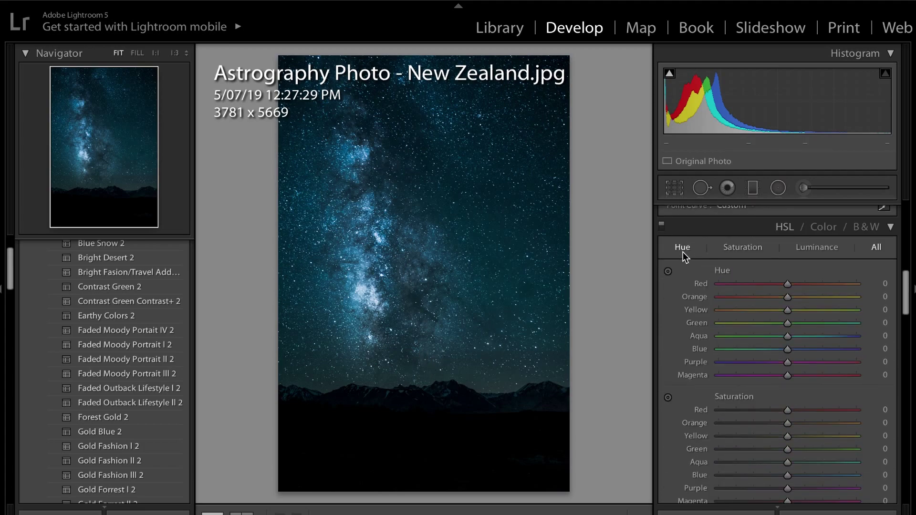
pyautogui.click(683, 251)
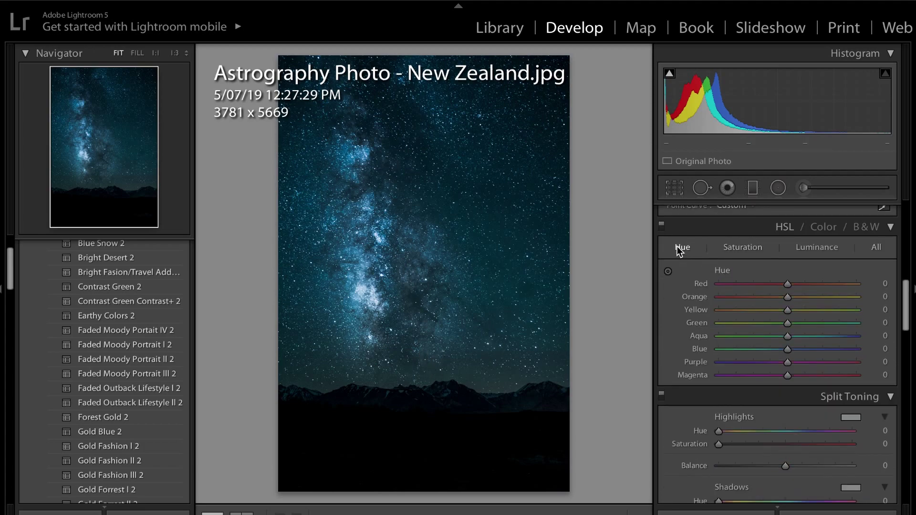
pyautogui.click(776, 349)
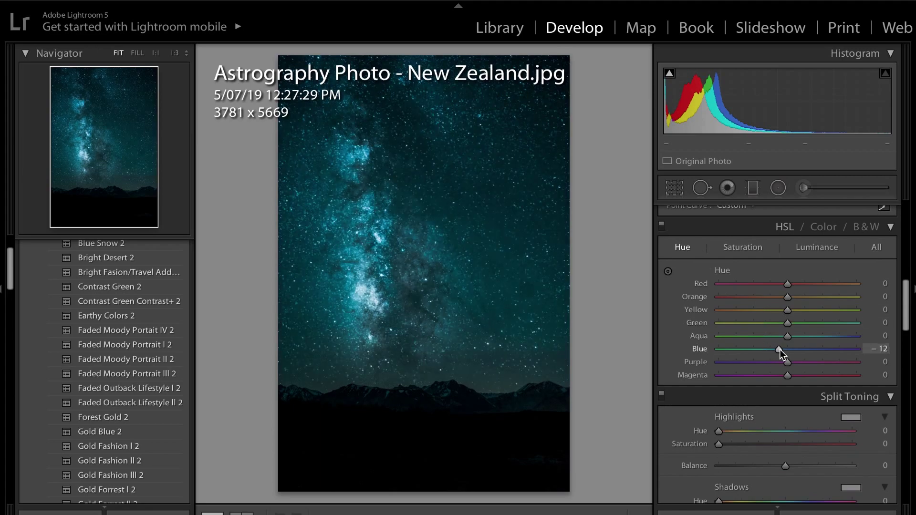
pyautogui.moveTo(780, 349); pyautogui.dragTo(777, 375)
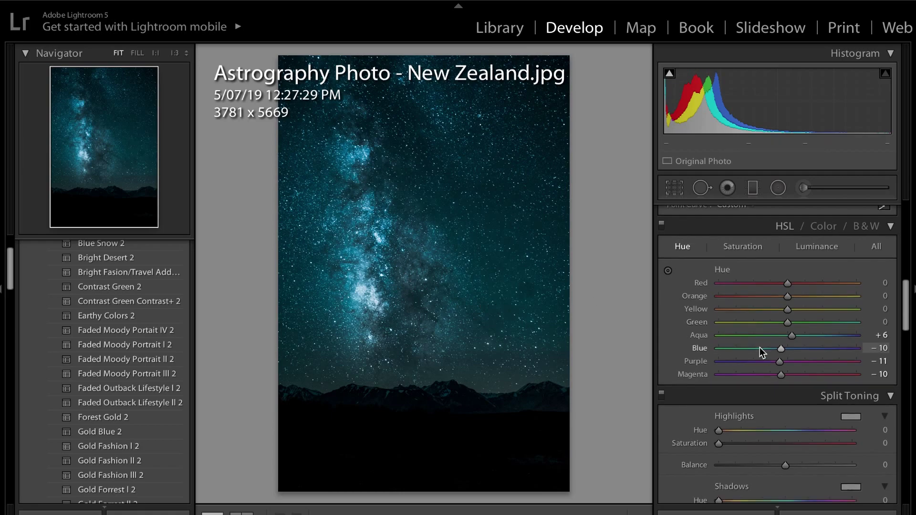
# Set Detail panel Noise Reduction Luminance to 18 to smooth the star field's grain
pyautogui.scroll(-5, 761, 352)
pyautogui.scroll(-2, 759, 347)
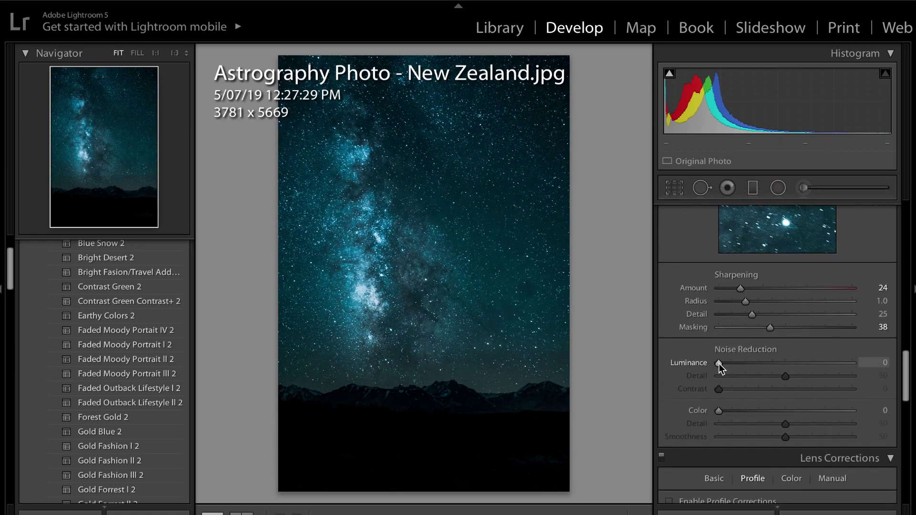
pyautogui.moveTo(717, 364); pyautogui.dragTo(742, 364)
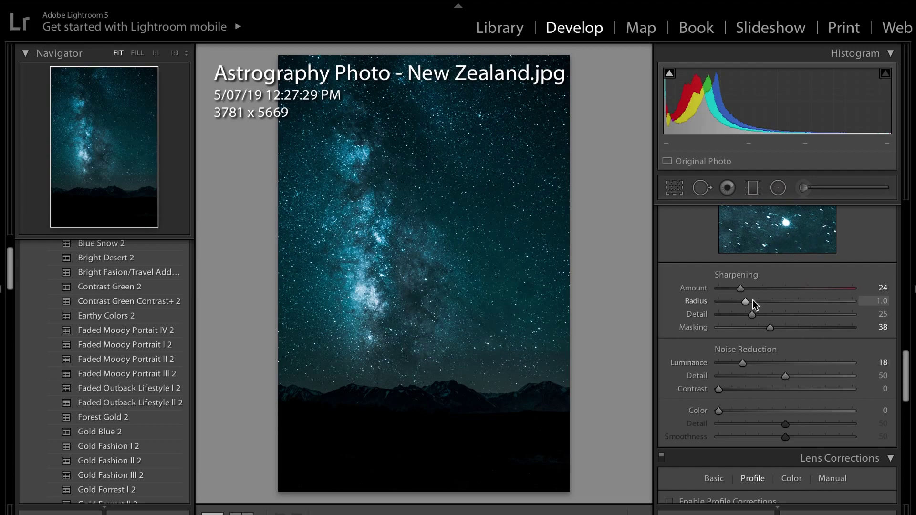
pyautogui.scroll(2, 792, 252)
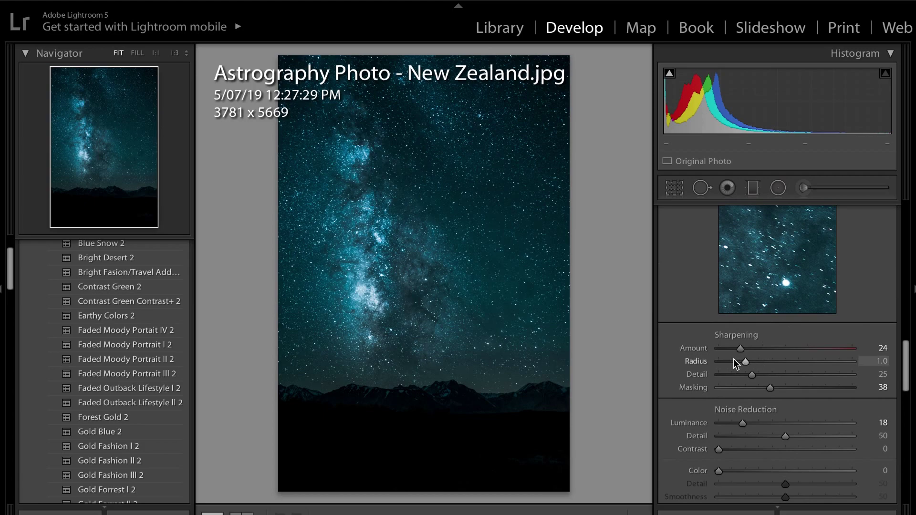
pyautogui.scroll(-5, 768, 390)
pyautogui.scroll(-2, 768, 390)
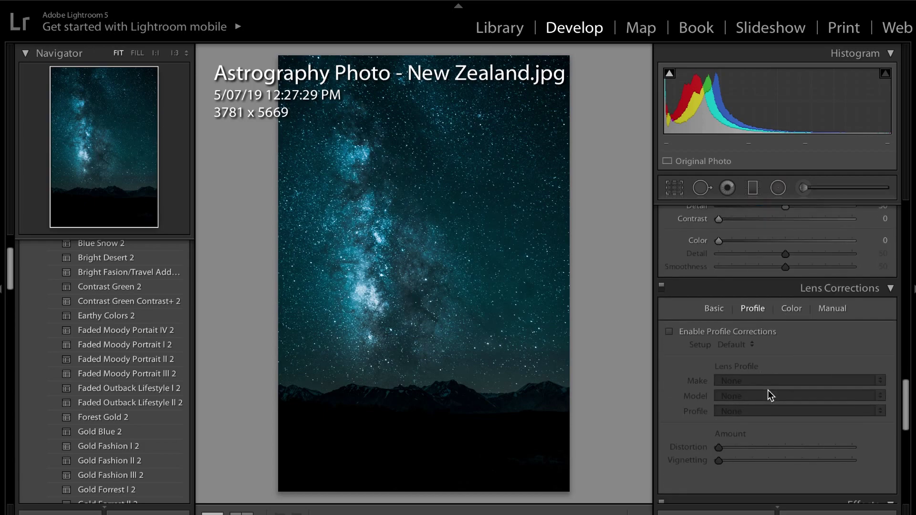
pyautogui.scroll(3, 768, 390)
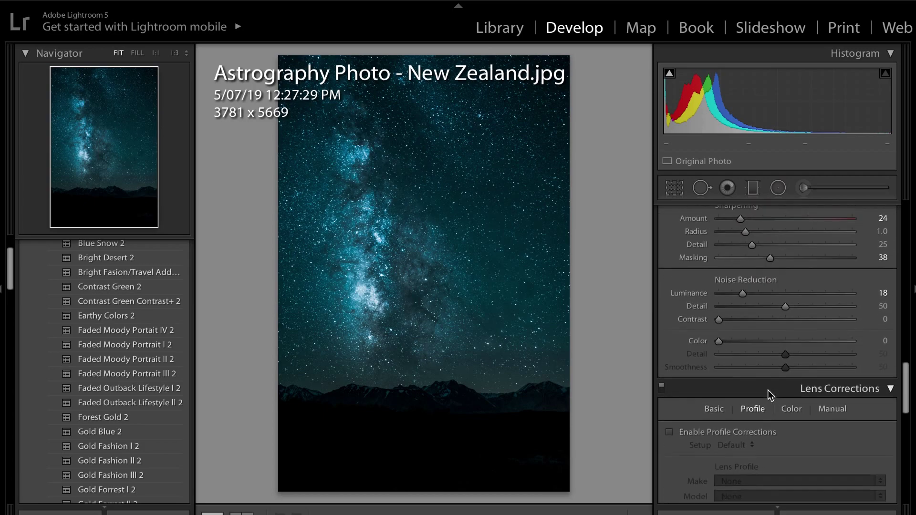
pyautogui.scroll(-2, 740, 288)
pyautogui.scroll(-8, 746, 410)
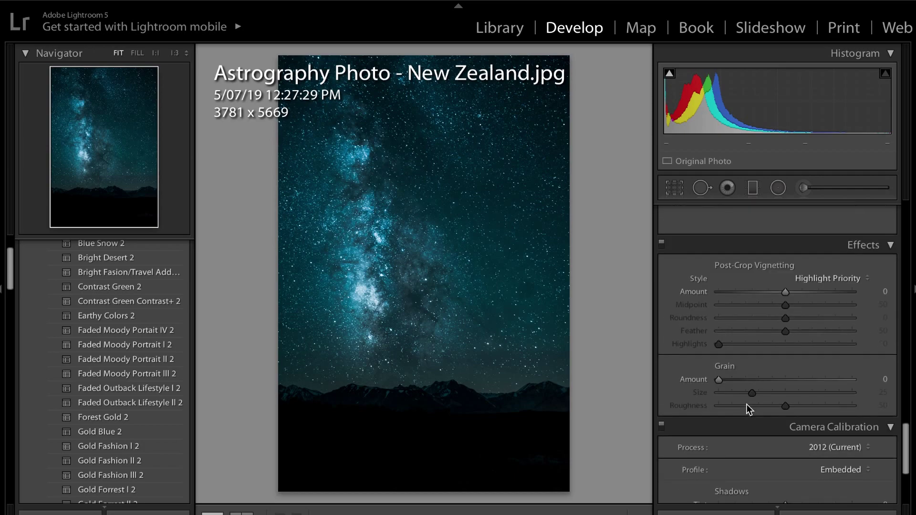
pyautogui.scroll(-5, 731, 317)
pyautogui.scroll(6, 709, 287)
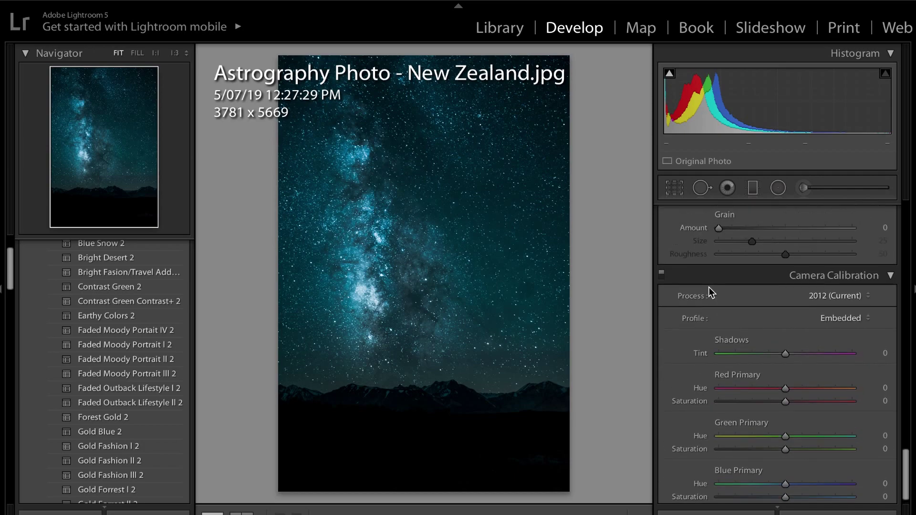
pyautogui.scroll(10, 709, 287)
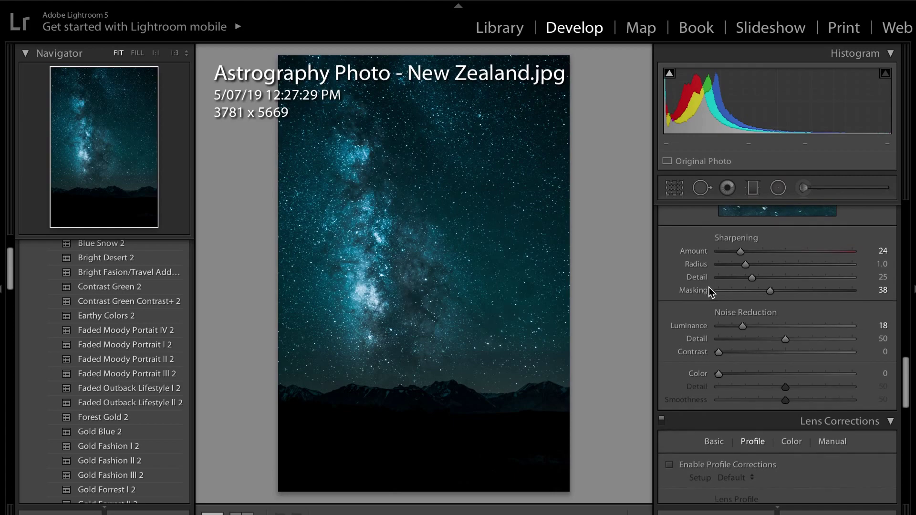
pyautogui.scroll(-6, 709, 287)
pyautogui.scroll(8, 709, 287)
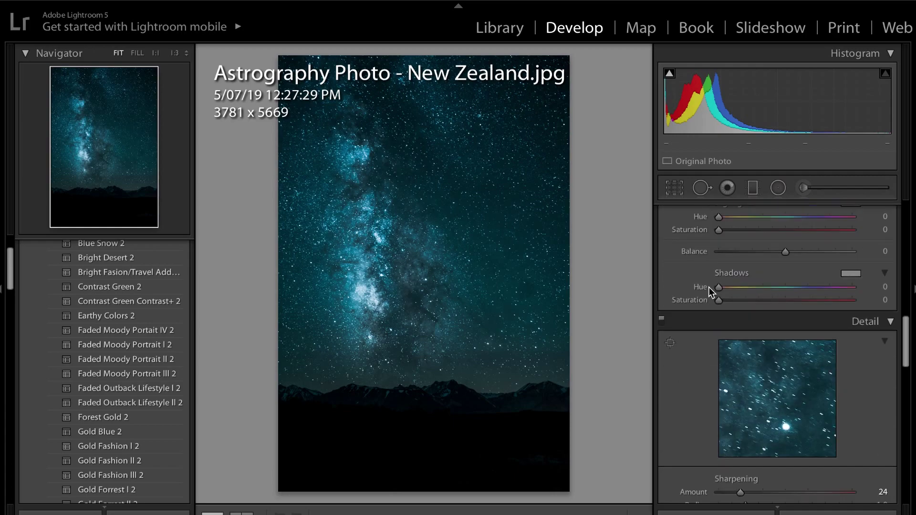
# Set the Effects panel Post-Crop Vignetting Amount to −6 in Highlight Priority style
pyautogui.scroll(-10, 708, 287)
pyautogui.scroll(-5, 709, 287)
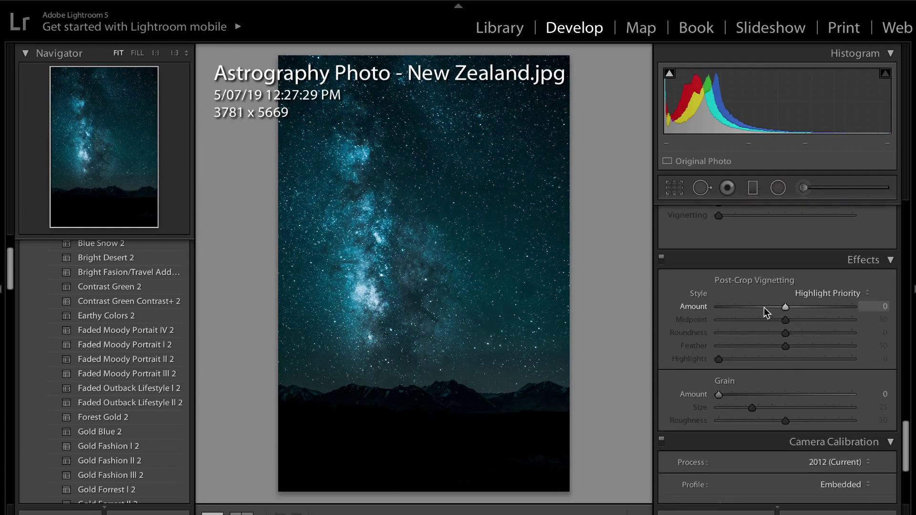
pyautogui.moveTo(783, 305); pyautogui.dragTo(779, 306)
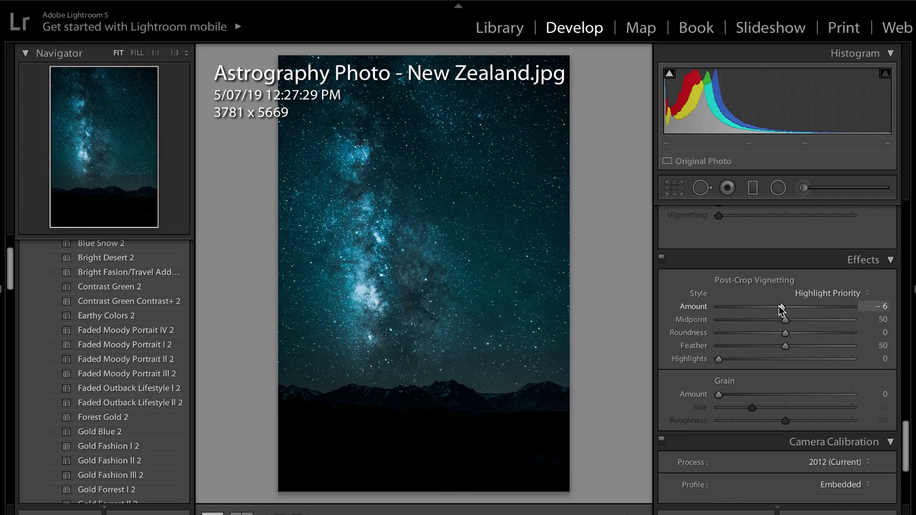
# Drag a graduated filter up over the foreground to the mountain horizon and set Exposure 2.20
pyautogui.click(753, 188)
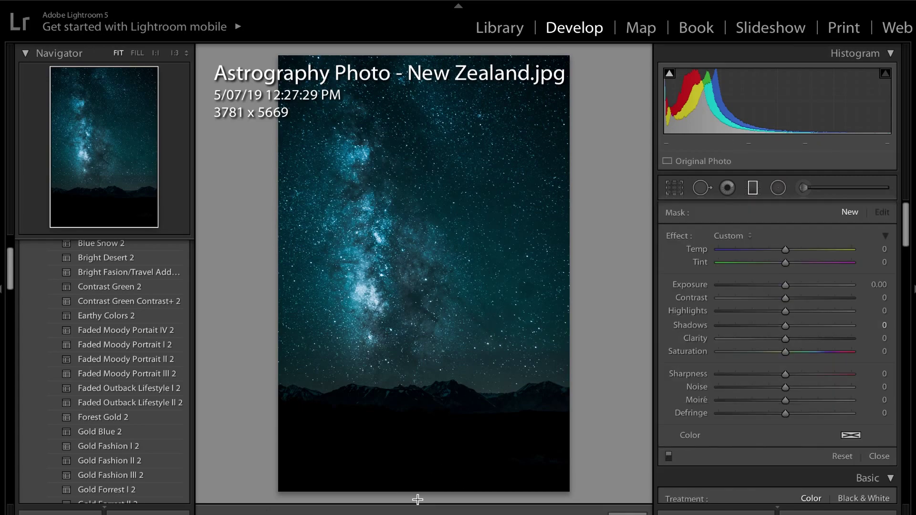
pyautogui.moveTo(409, 358); pyautogui.dragTo(411, 309)
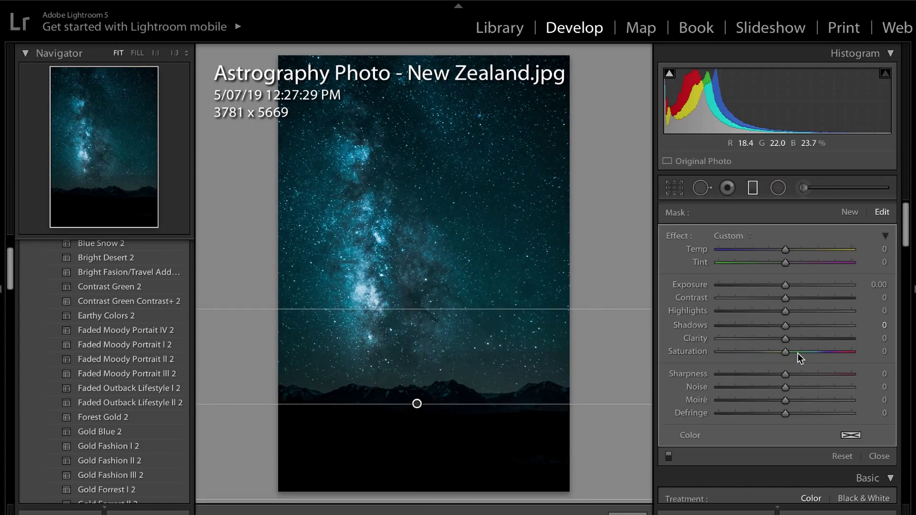
pyautogui.moveTo(792, 284); pyautogui.dragTo(820, 285)
# Give the foreground filter Shadows 11, Contrast 18, Highlights −8 and Saturation −43
pyautogui.moveTo(794, 325); pyautogui.dragTo(811, 327)
pyautogui.click(798, 298)
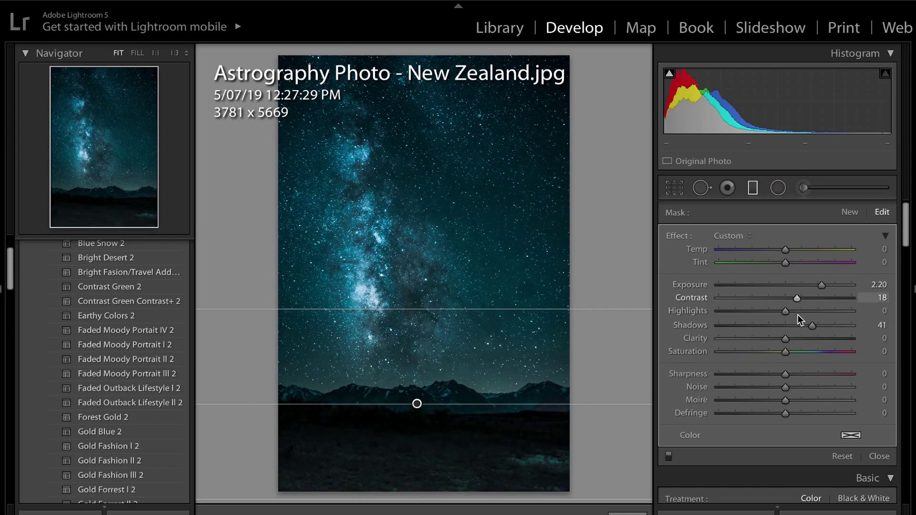
pyautogui.click(800, 325)
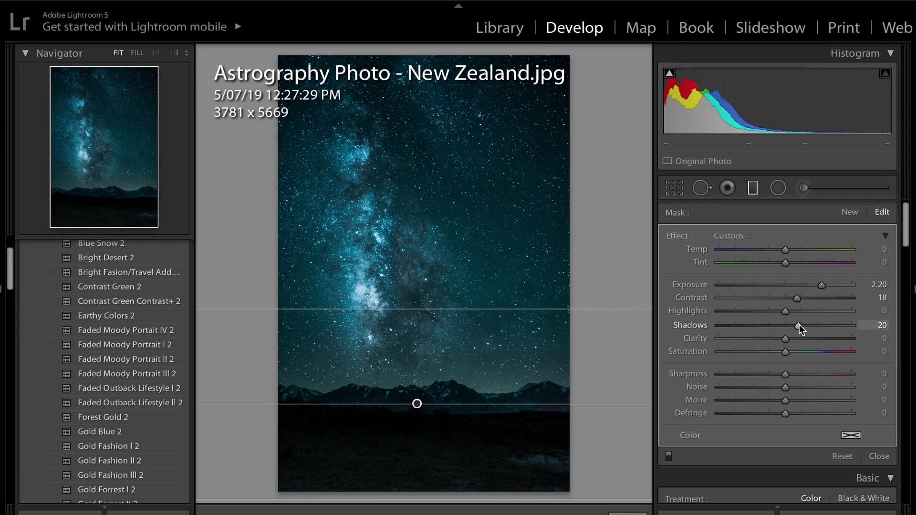
pyautogui.moveTo(800, 325); pyautogui.dragTo(792, 322)
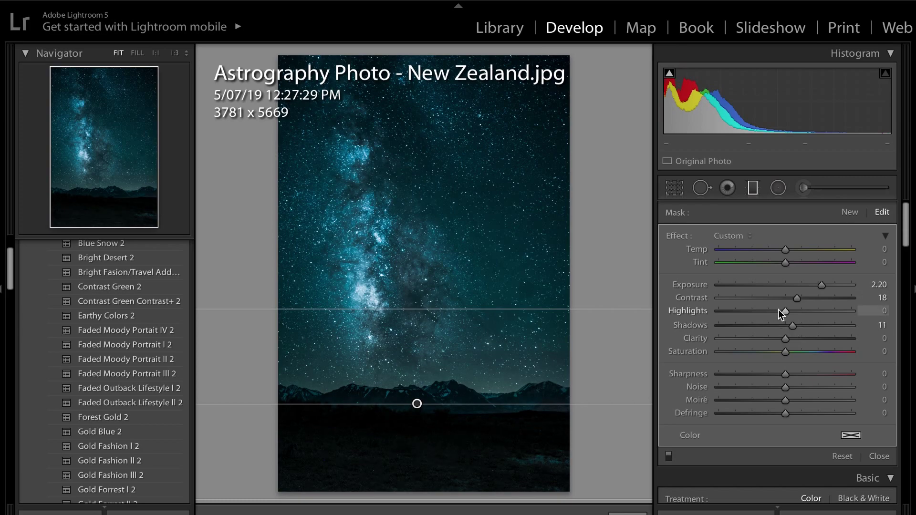
pyautogui.click(779, 311)
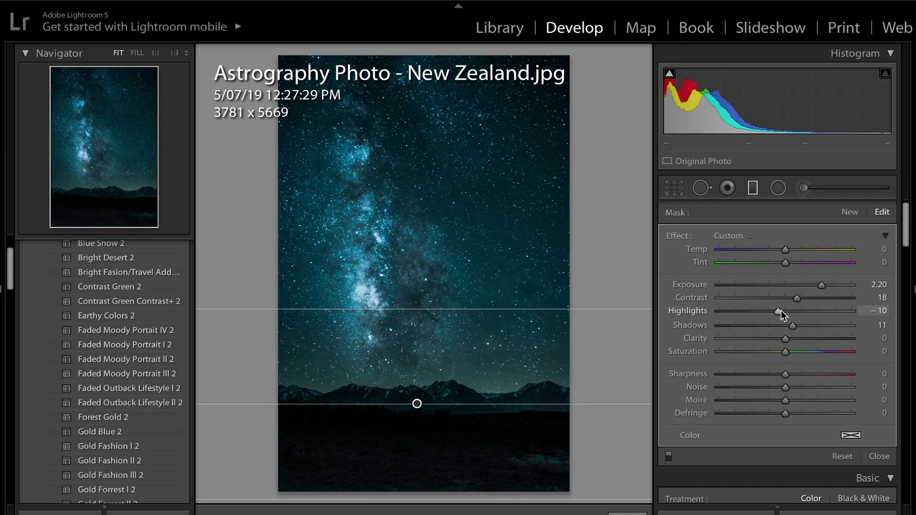
pyautogui.click(756, 351)
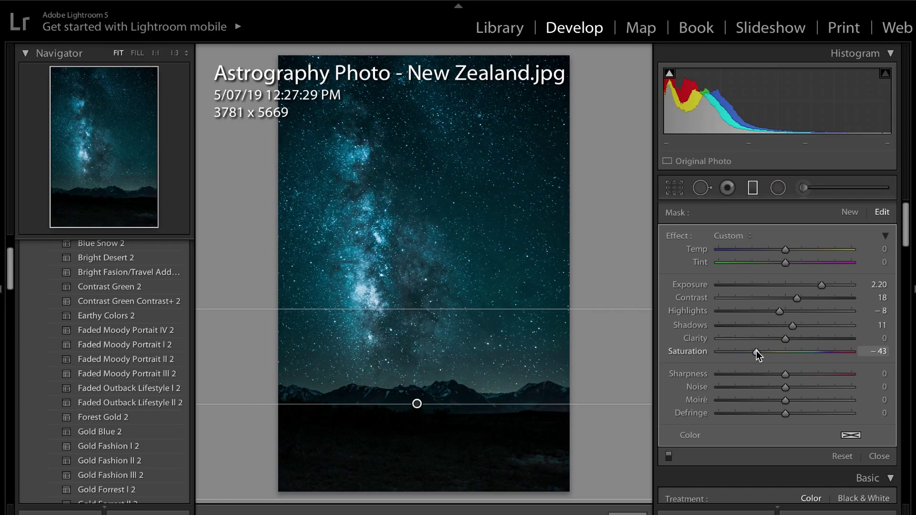
# Set the graduated filter's Sharpness to 9 and Noise to −4
pyautogui.scroll(-1, 801, 384)
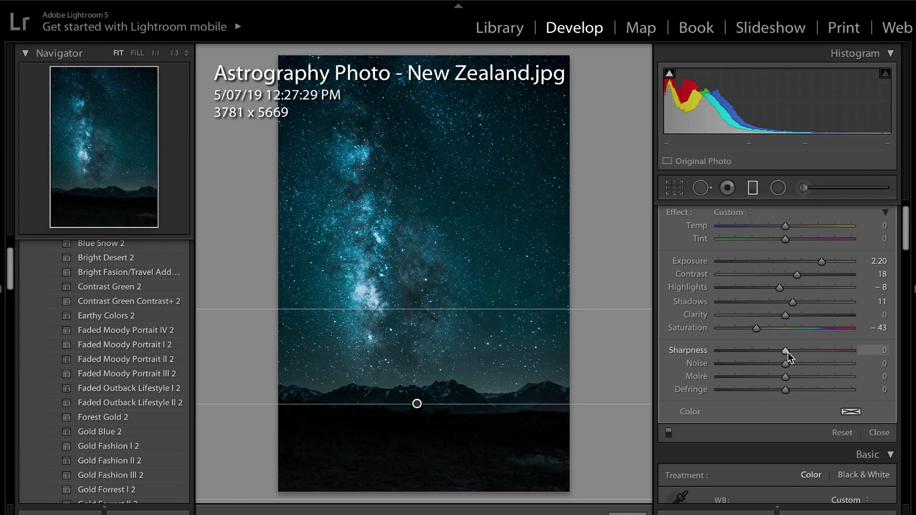
pyautogui.moveTo(786, 351); pyautogui.dragTo(790, 350)
pyautogui.scroll(-1, 774, 390)
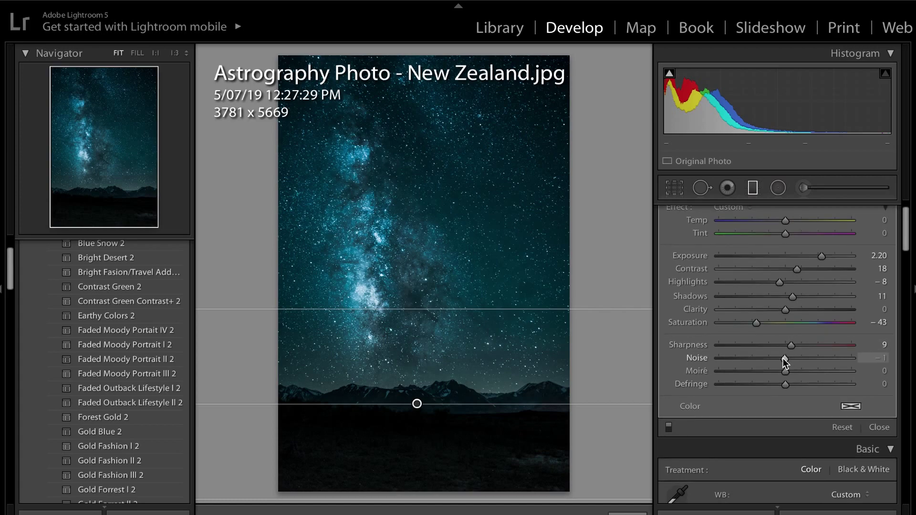
pyautogui.moveTo(783, 359); pyautogui.dragTo(781, 357)
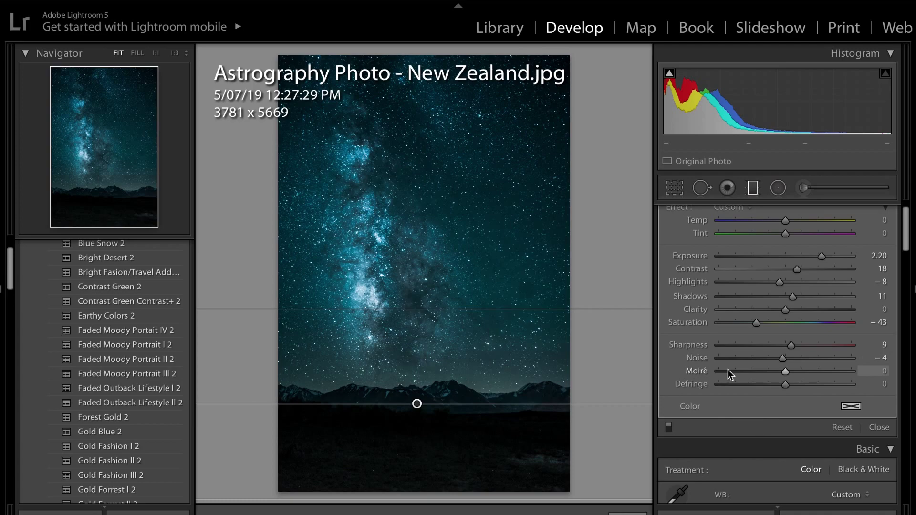
pyautogui.scroll(-3, 728, 369)
# Close the graduated filter, dim the lights and show the Before/After side-by-side comparison
pyautogui.press('m')
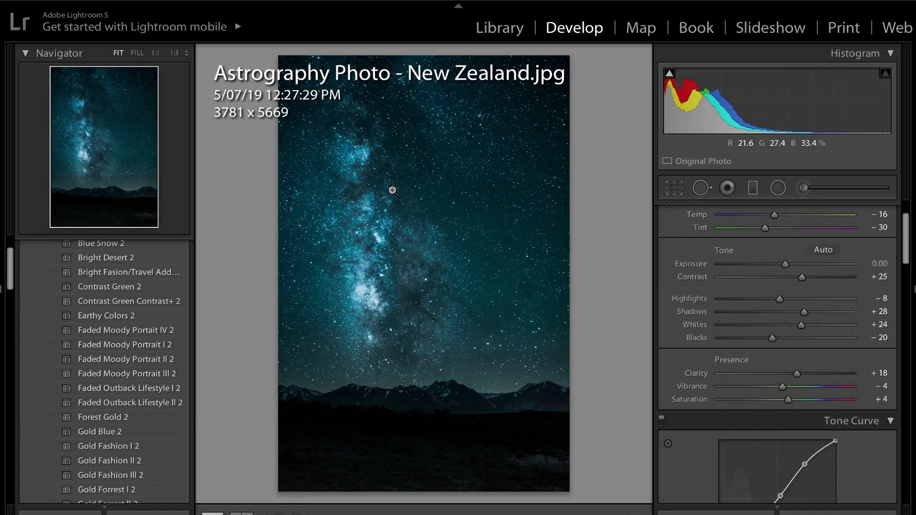
pyautogui.press('l')
pyautogui.press('y')
pyautogui.press('l')
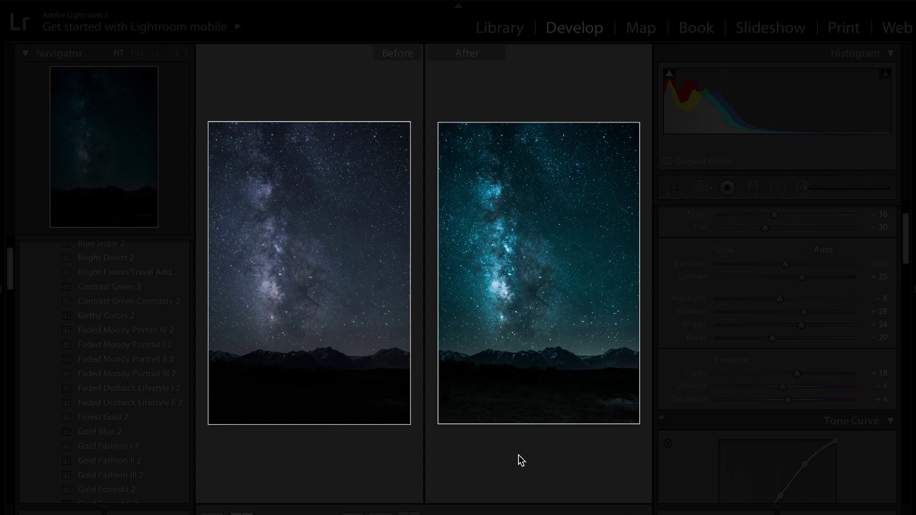
# Restore full interface brightness and return to the single Loupe view of the edited photo
pyautogui.press('l')
pyautogui.press('l')
pyautogui.press('l')
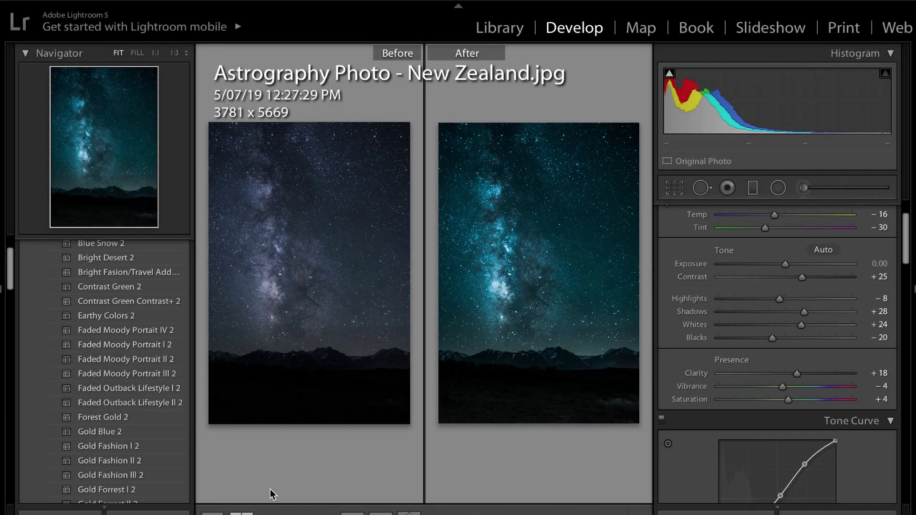
pyautogui.press('y')
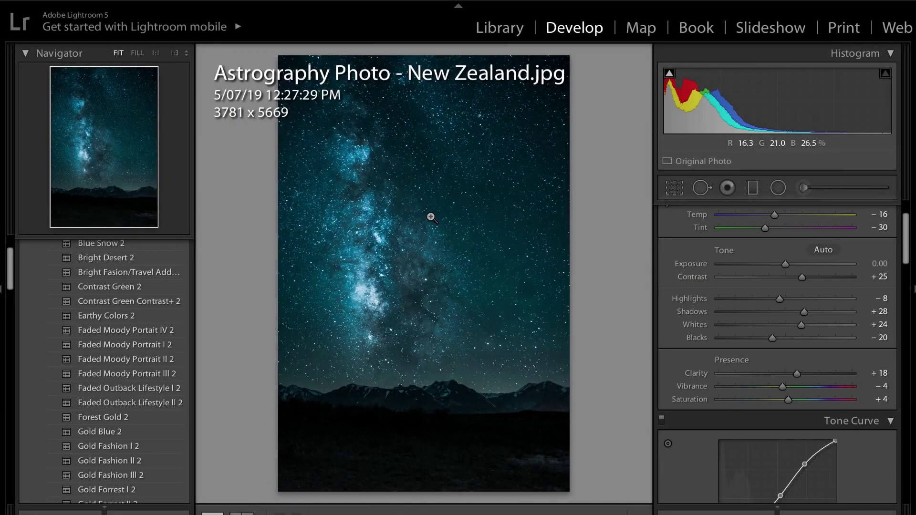